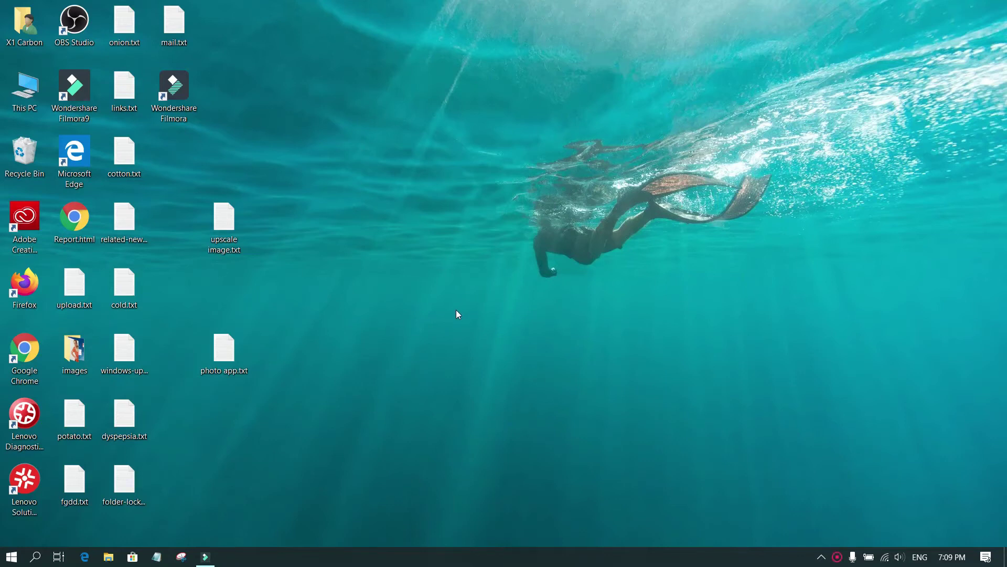
Launch Microsoft Photos through a Start menu search for 'phot'.
click(12, 556)
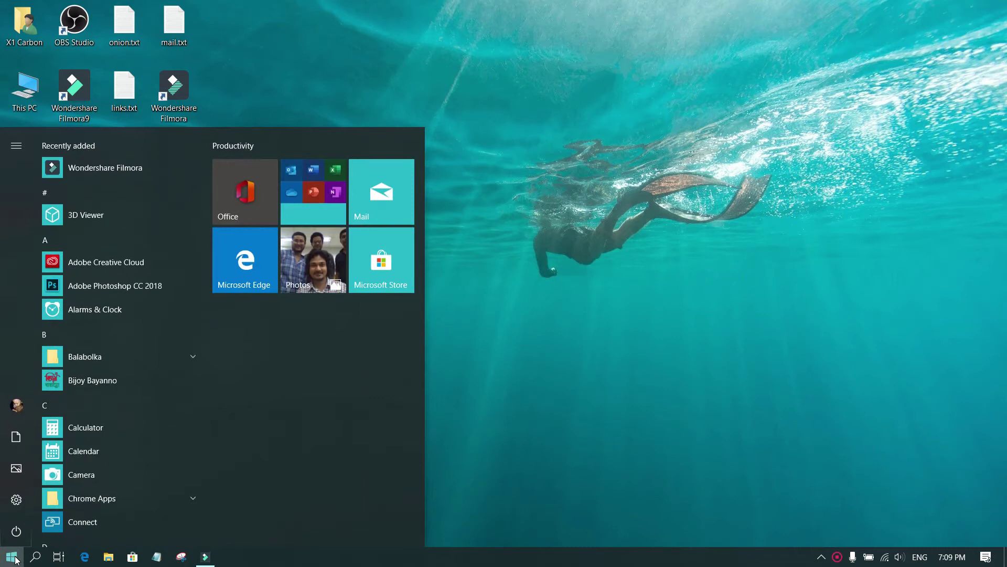
text(phot)
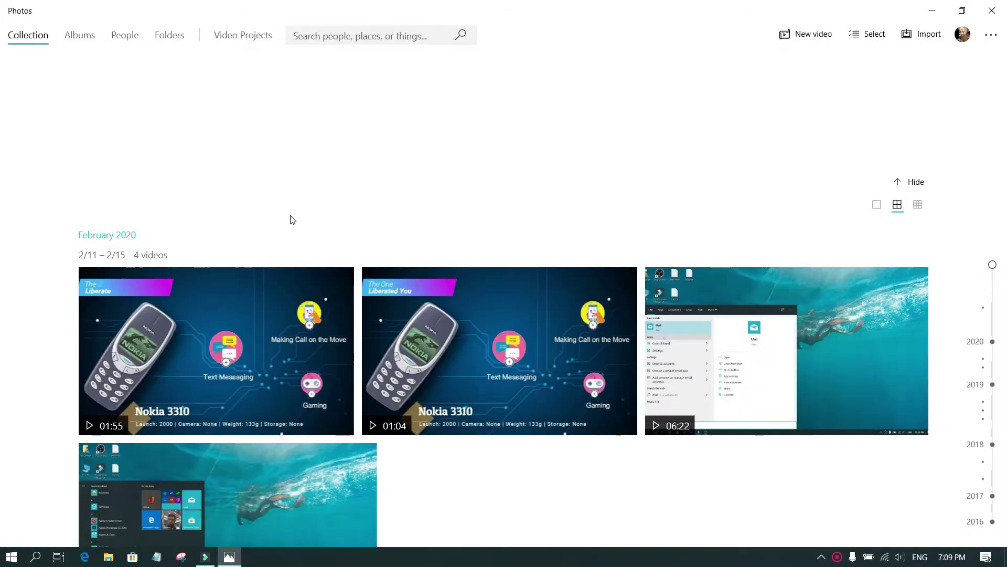
scroll(341, 275, down, 3)
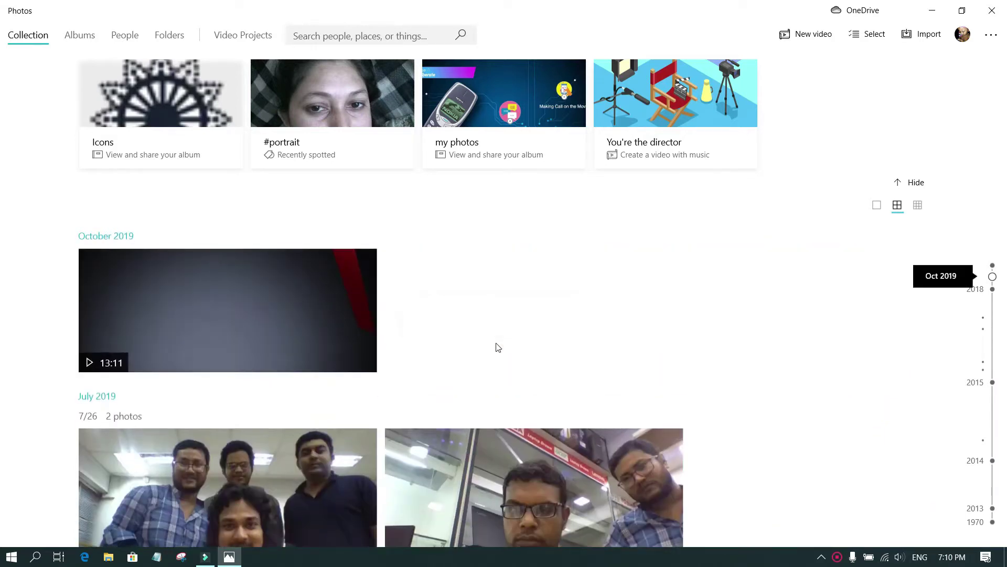
scroll(496, 347, down, 1)
scroll(496, 347, down, 2)
scroll(496, 346, down, 1)
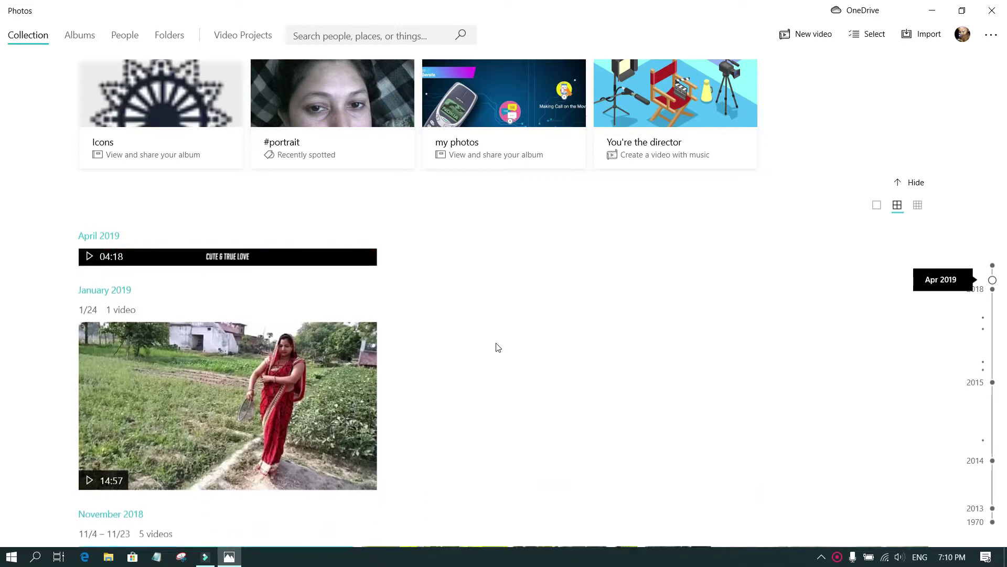
scroll(496, 347, down, 1)
scroll(497, 345, down, 1)
scroll(496, 345, down, 1)
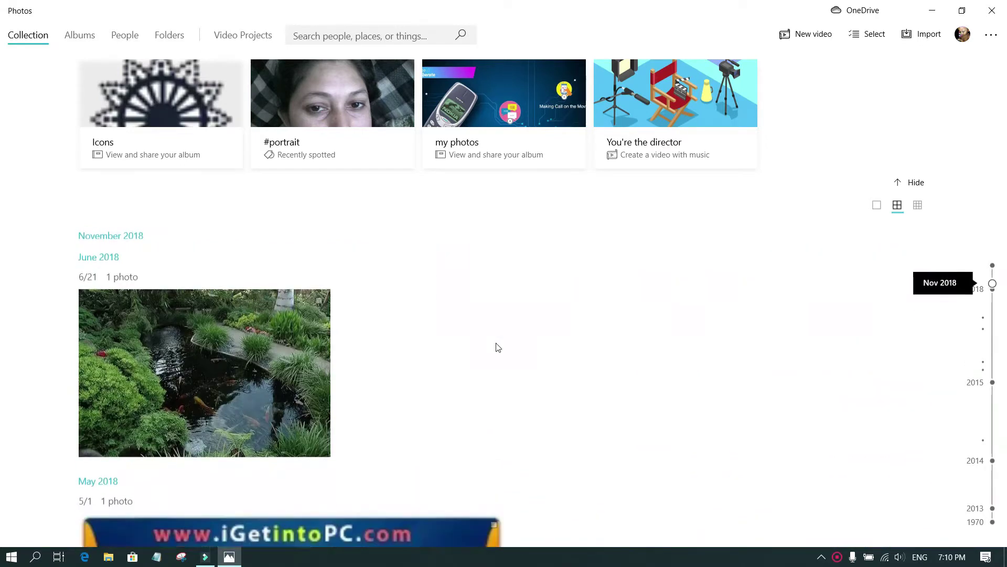
scroll(497, 347, down, 1)
Open the June 2018 homestead-pond.jpg photo from the Collection timeline.
click(275, 298)
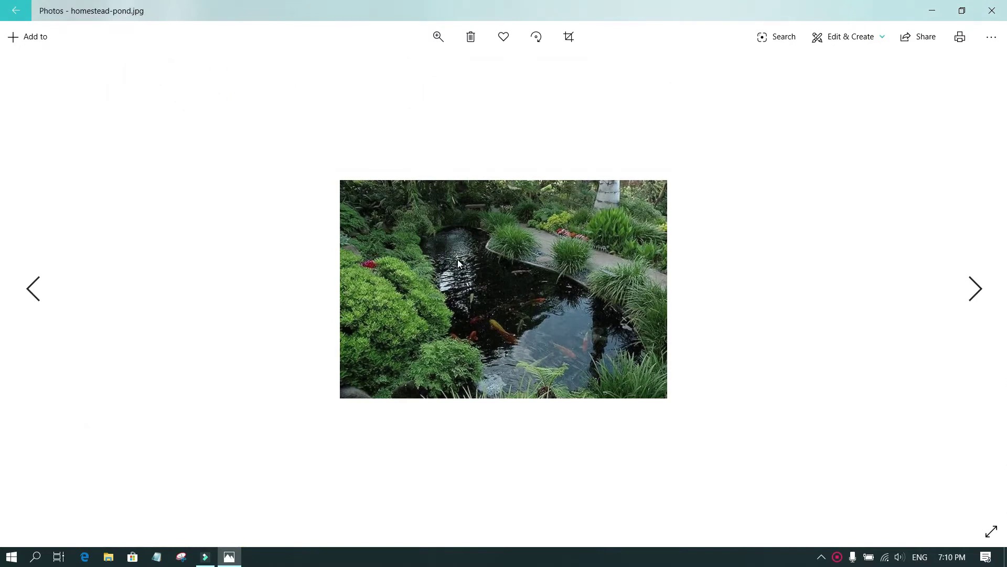
Zoom the pond photo in and back out, then return to the Collection.
click(439, 36)
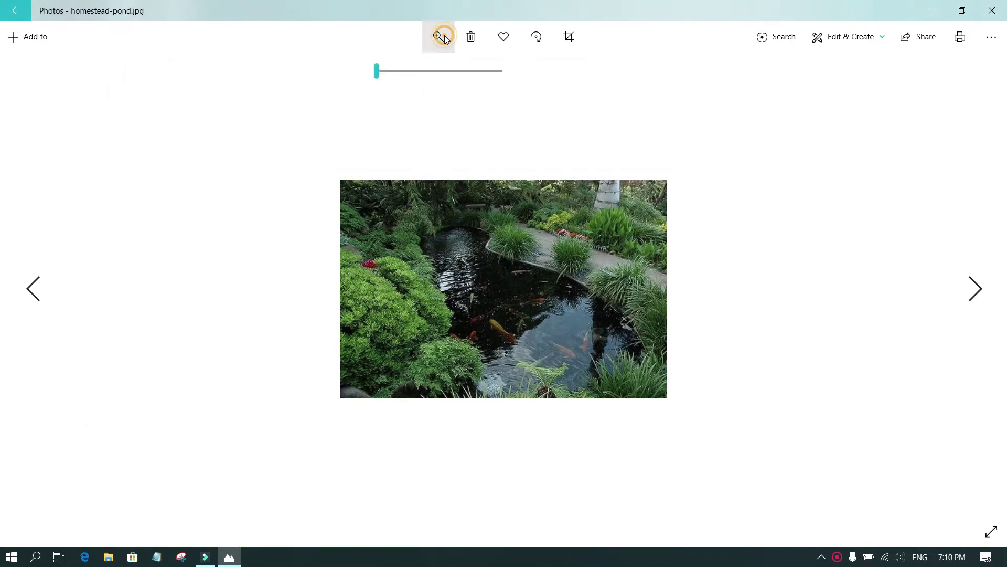
click(430, 75)
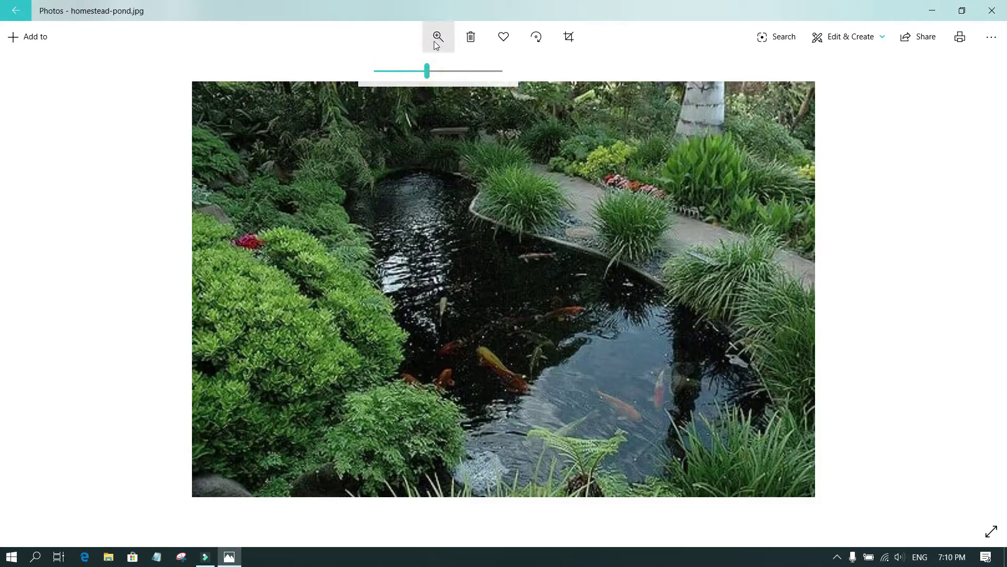
click(396, 72)
drag(393, 72, 380, 72)
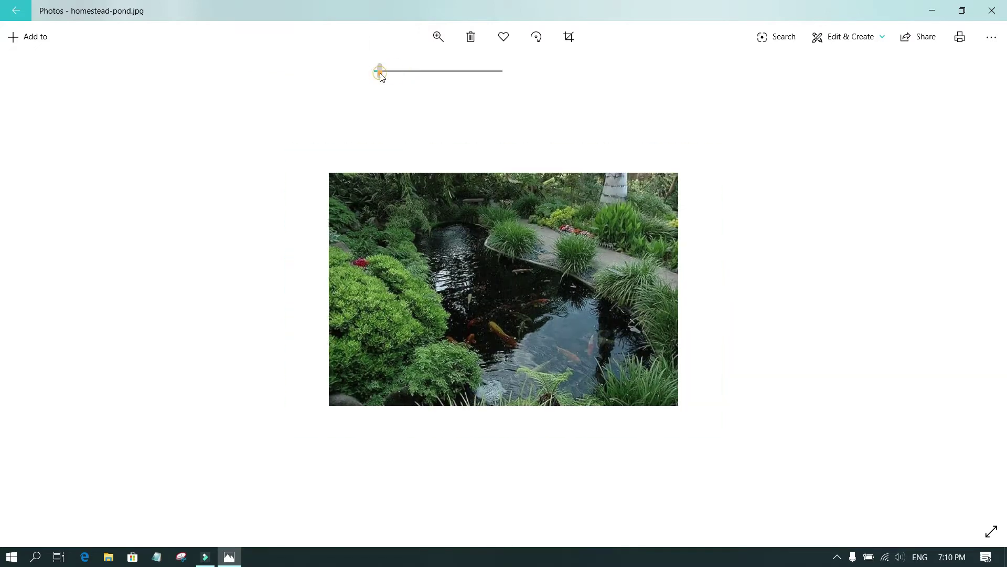
click(17, 13)
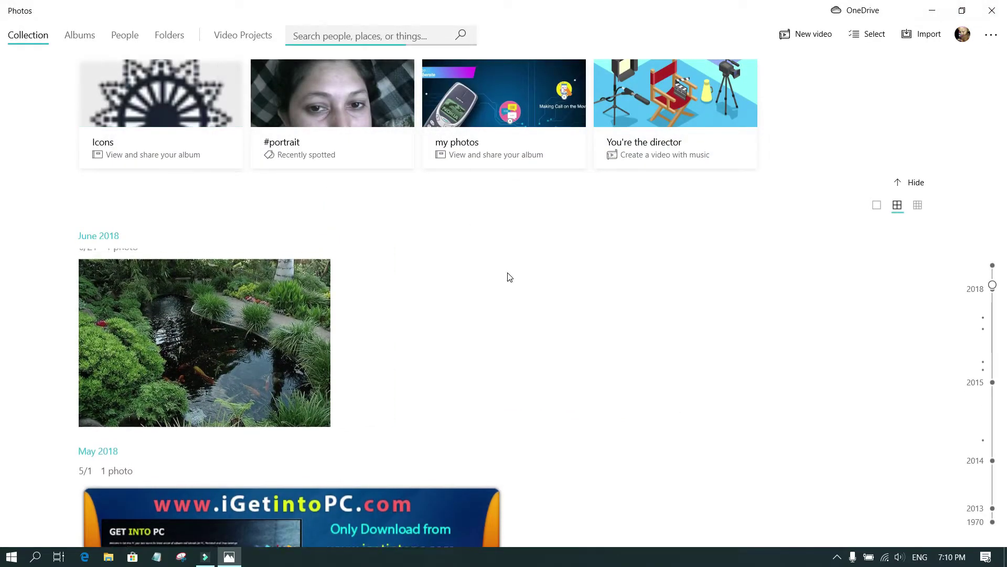
scroll(508, 275, up, 3)
scroll(508, 276, up, 3)
scroll(508, 276, up, 2)
scroll(508, 277, up, 3)
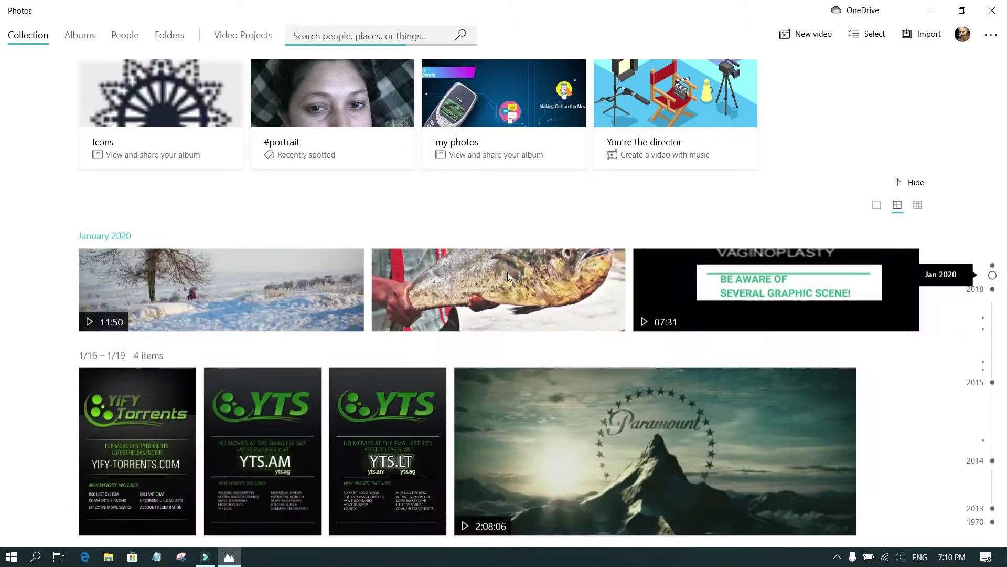
scroll(508, 276, up, 2)
scroll(508, 276, up, 2)
scroll(508, 276, up, 2)
scroll(508, 273, up, 2)
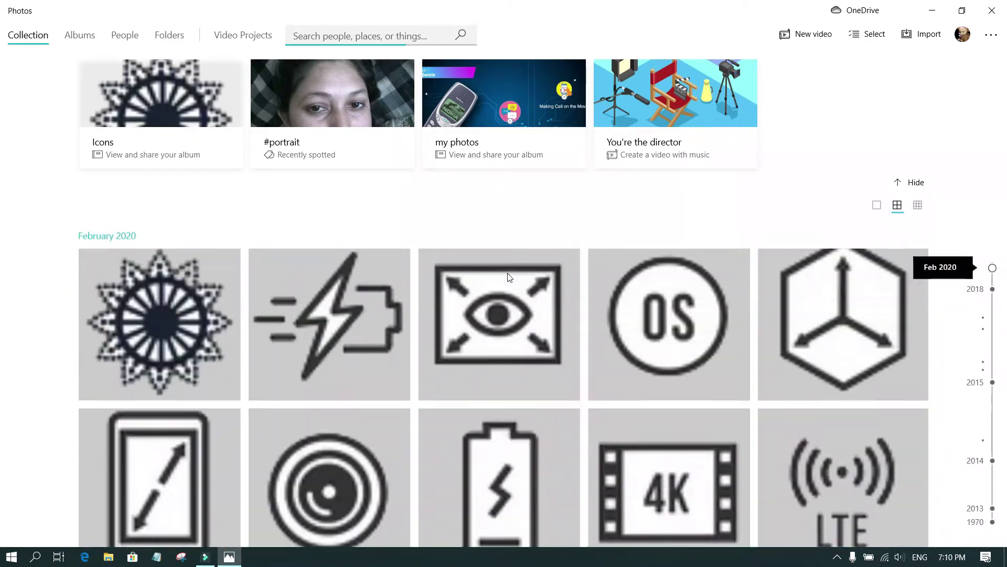
scroll(507, 274, up, 2)
scroll(508, 273, up, 2)
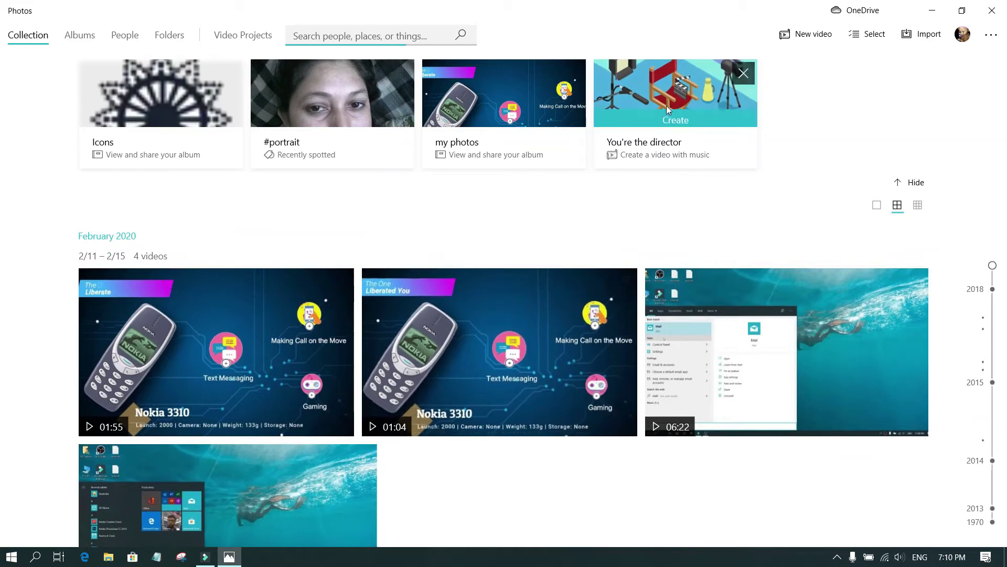
Close the Photos window from the February 2020 videos view.
click(998, 11)
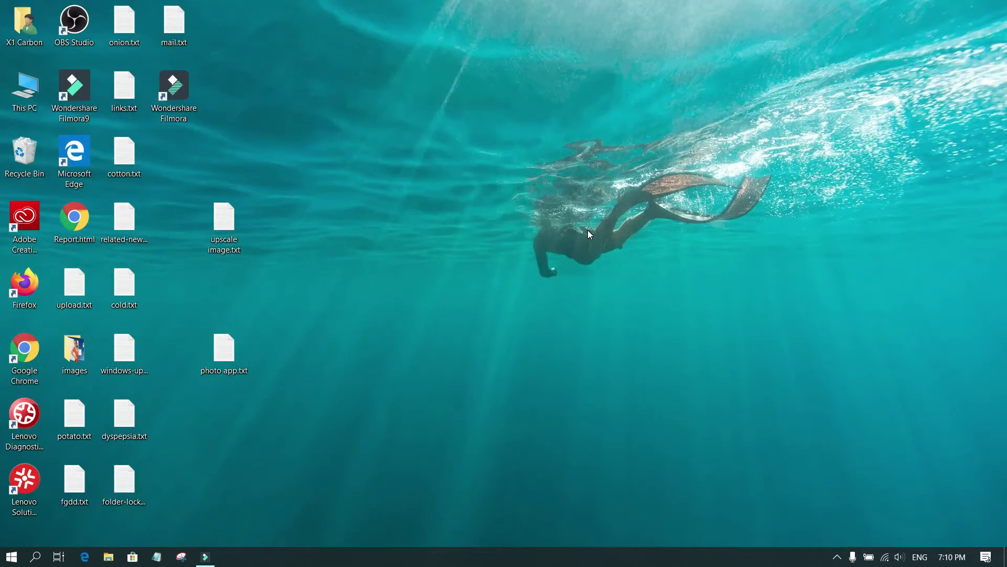
Search Start for 'trouble' and open the Troubleshoot settings page.
click(12, 557)
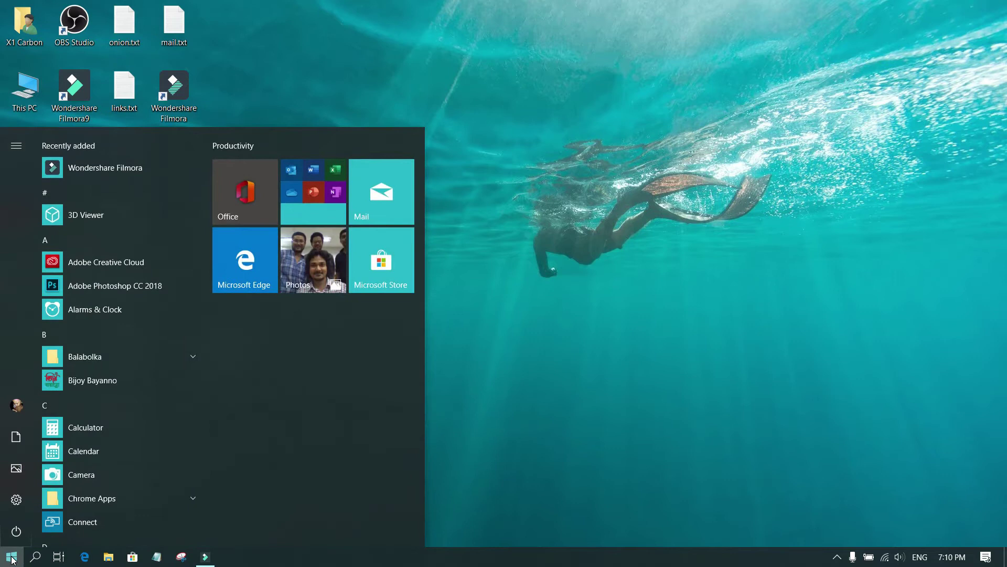
text(troub)
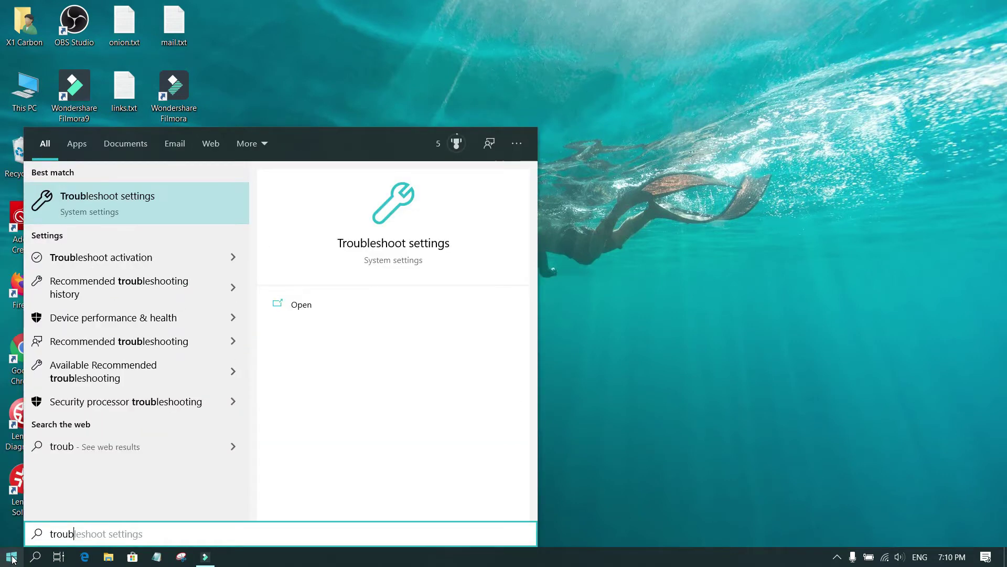
text(le)
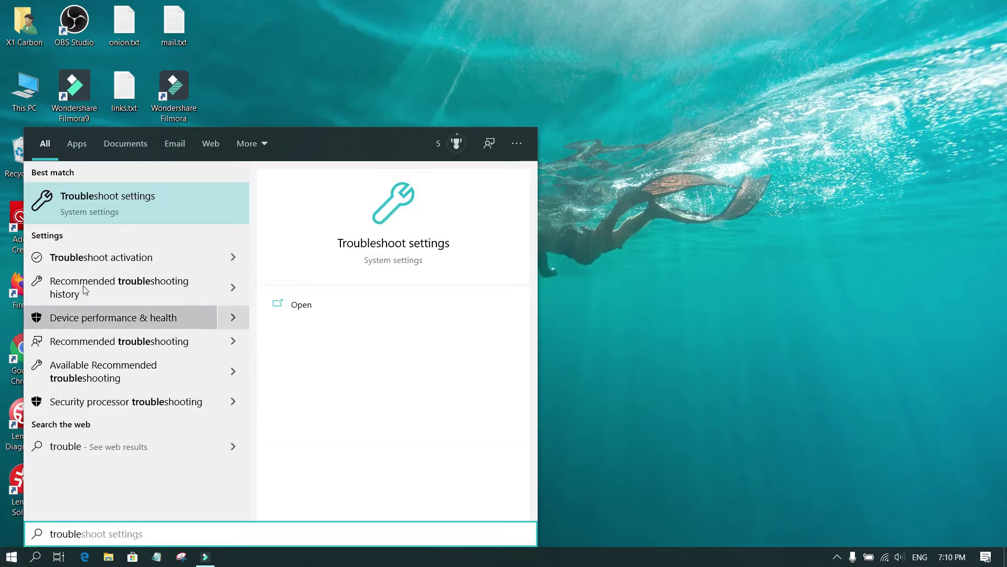
click(101, 204)
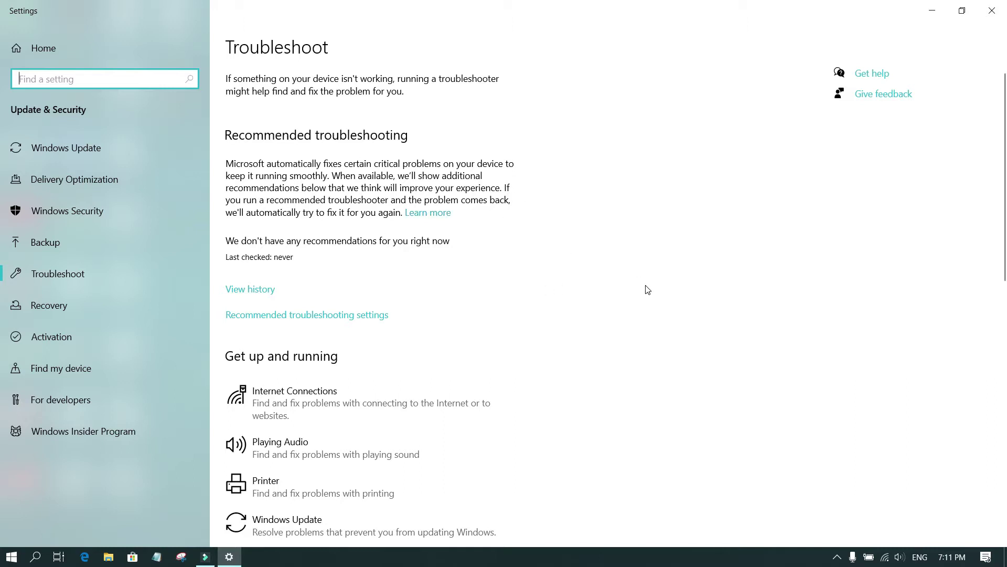
mouse_move(1001, 229)
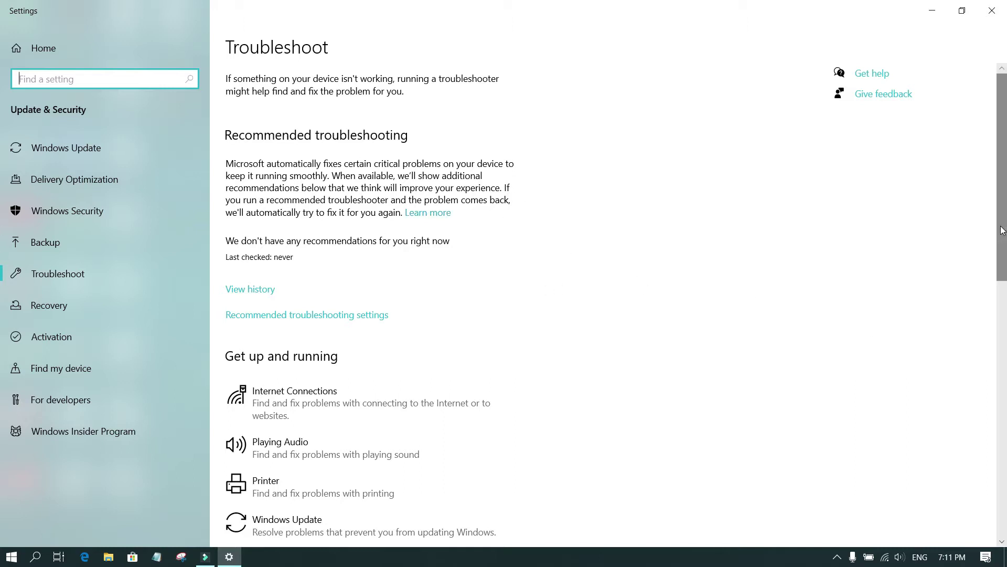
drag(1002, 230, 993, 513)
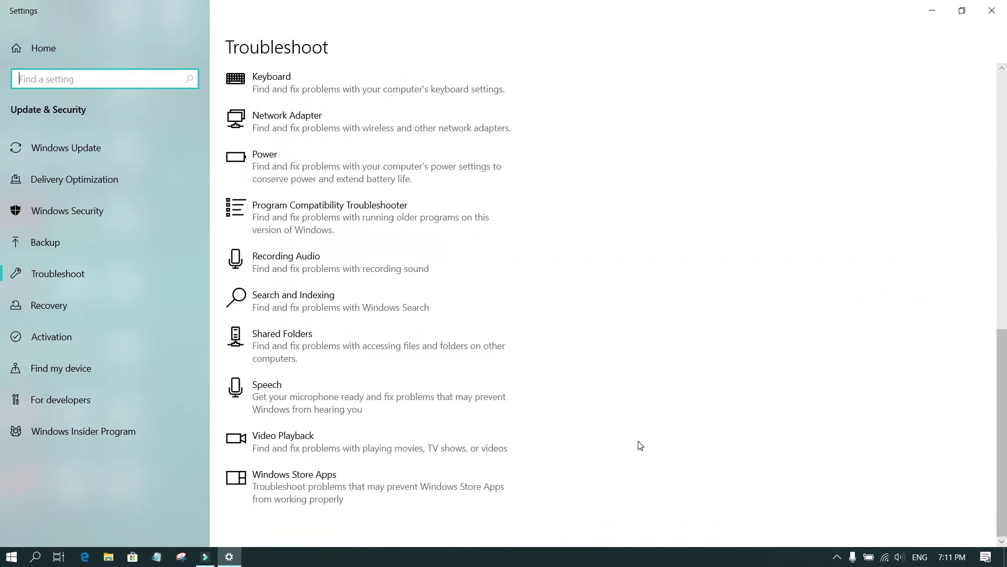
Start the Windows Store Apps troubleshooter, cancel it, and close Settings.
click(328, 486)
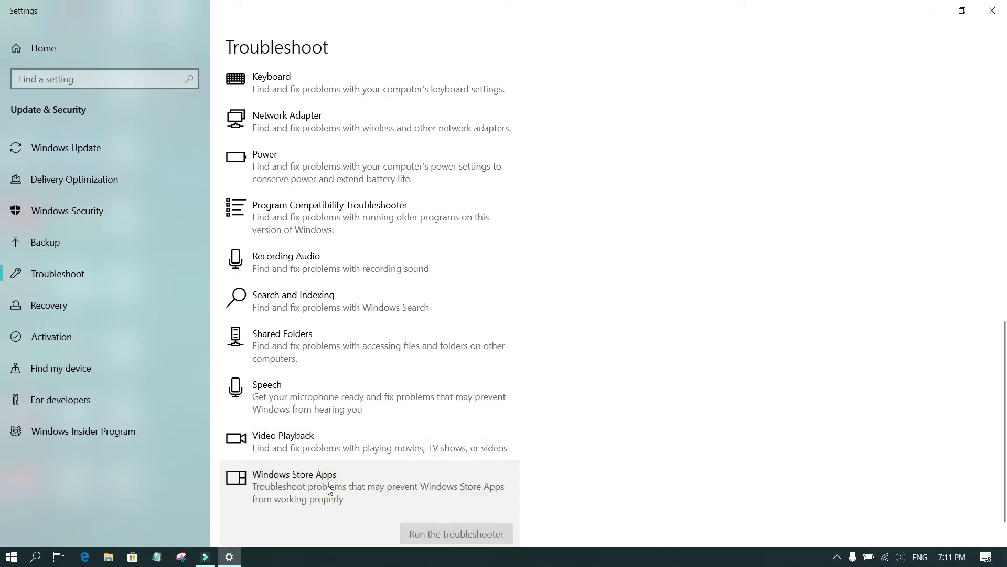
scroll(548, 486, down, 1)
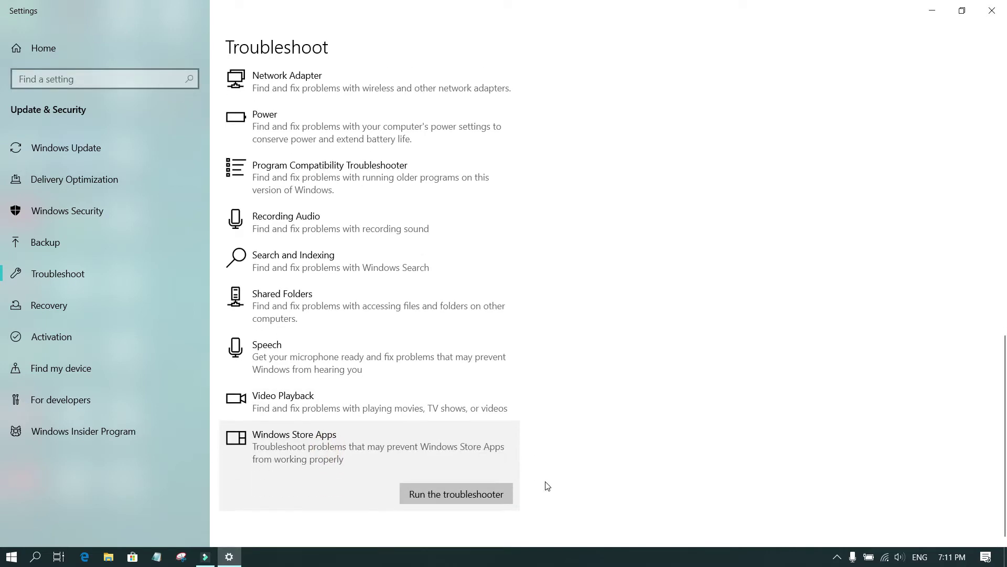
click(464, 496)
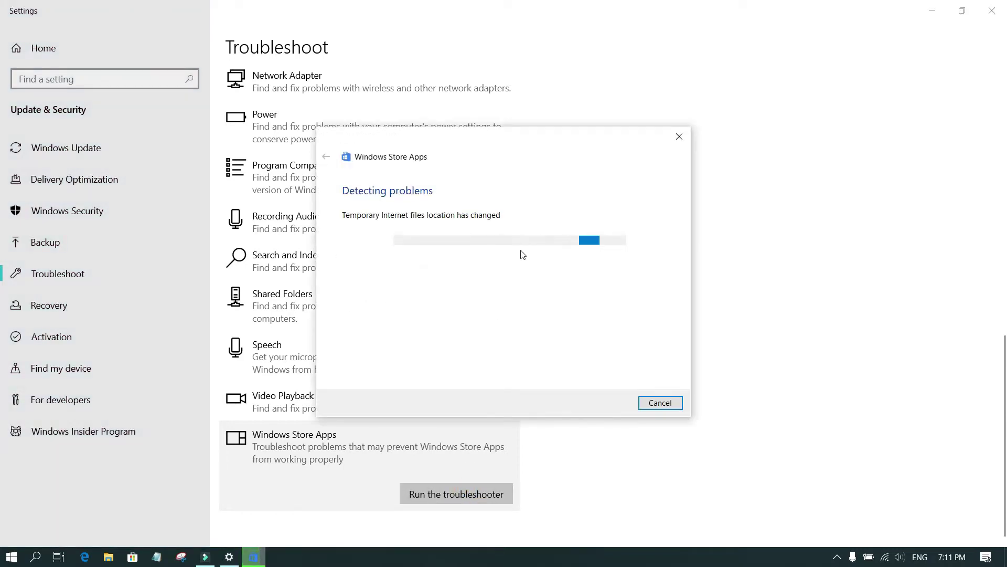
click(672, 406)
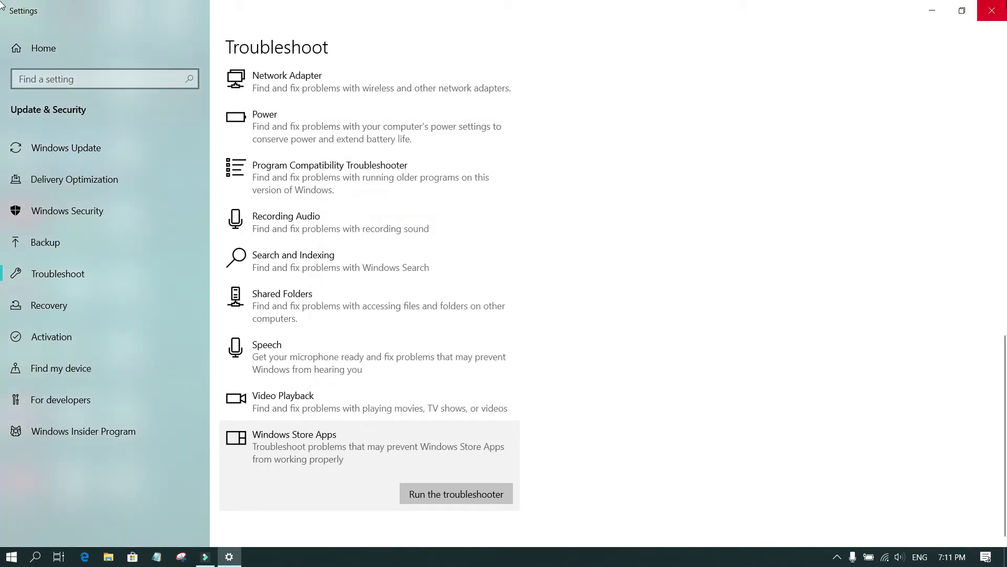
click(992, 10)
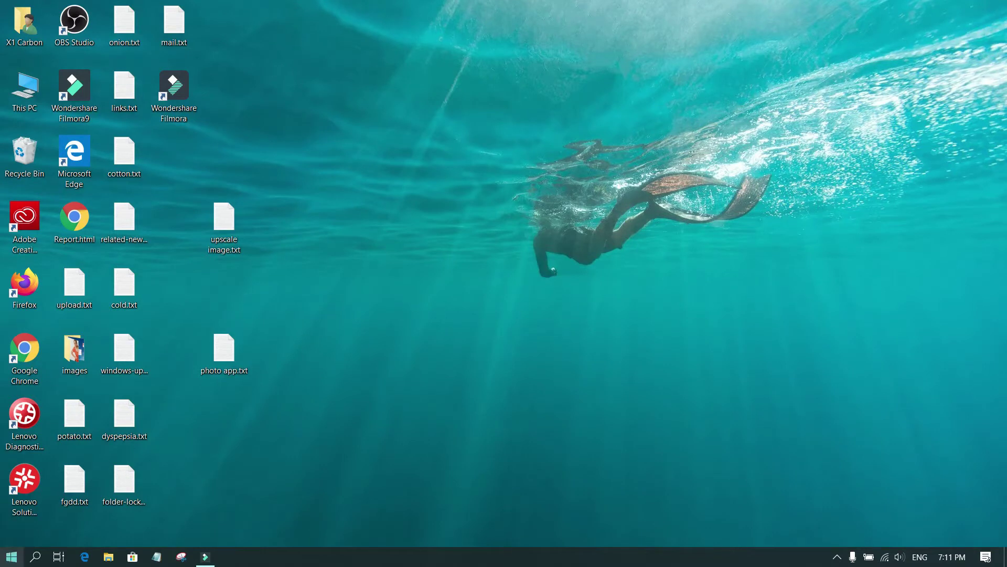
Open Settings from the Start menu and go to Apps & features.
click(12, 557)
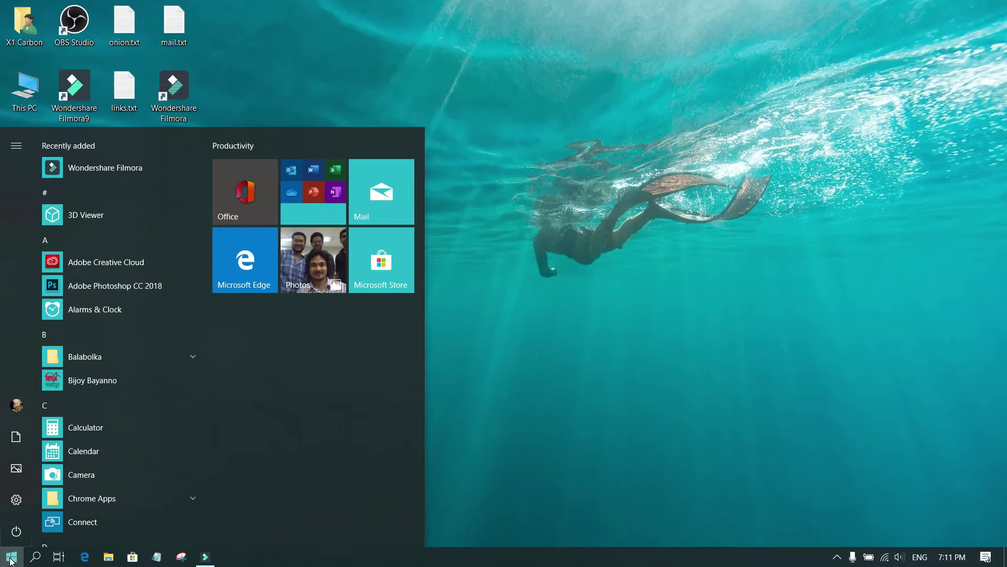
click(17, 501)
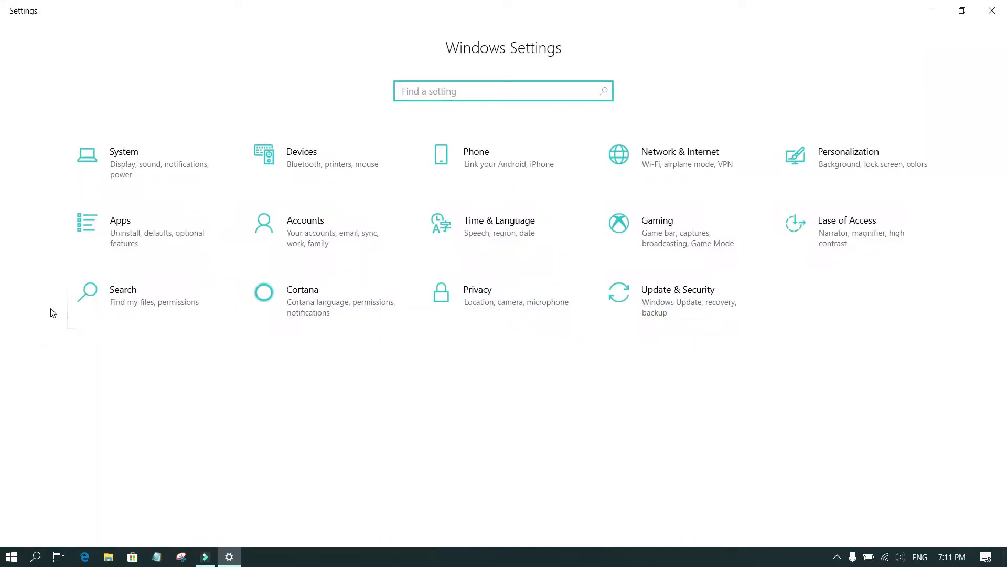
click(118, 234)
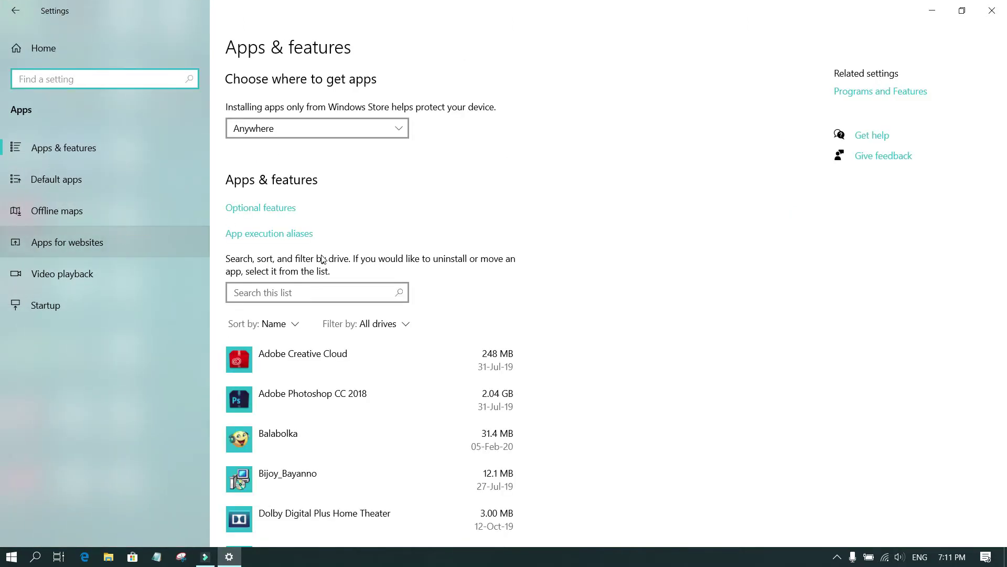
Filter installed apps by 'phot' and open Microsoft Photos advanced options.
click(333, 296)
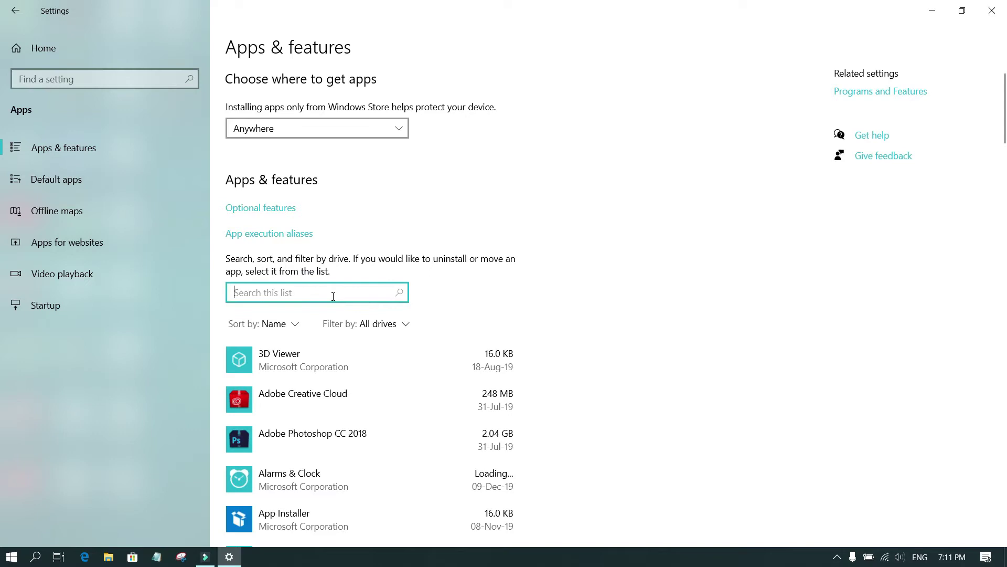
text(phot)
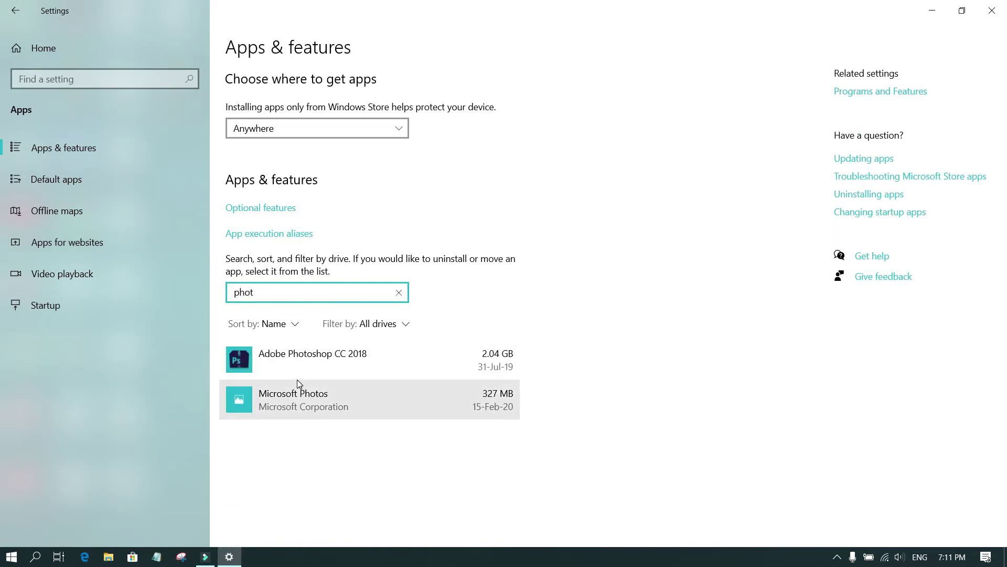
click(293, 402)
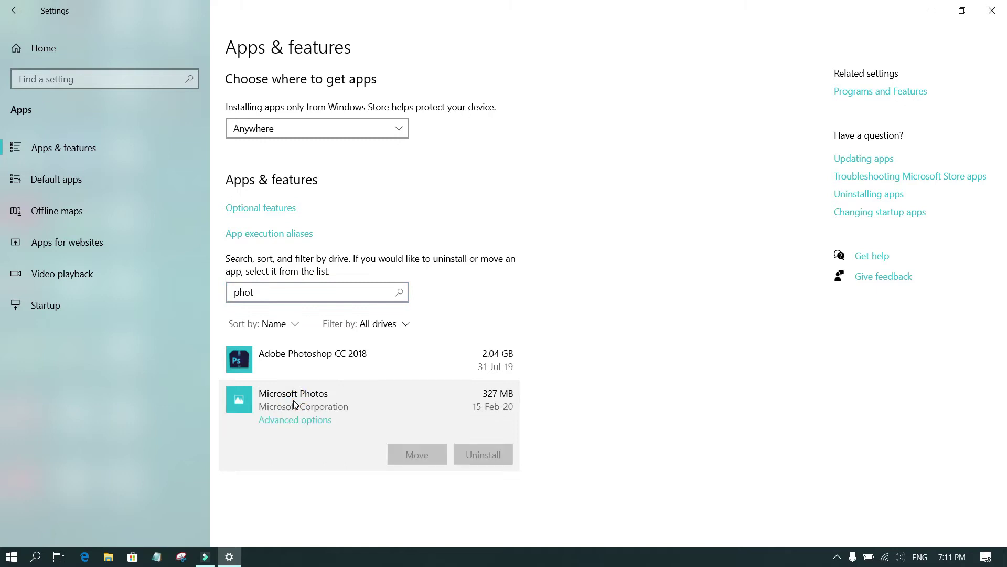
click(311, 420)
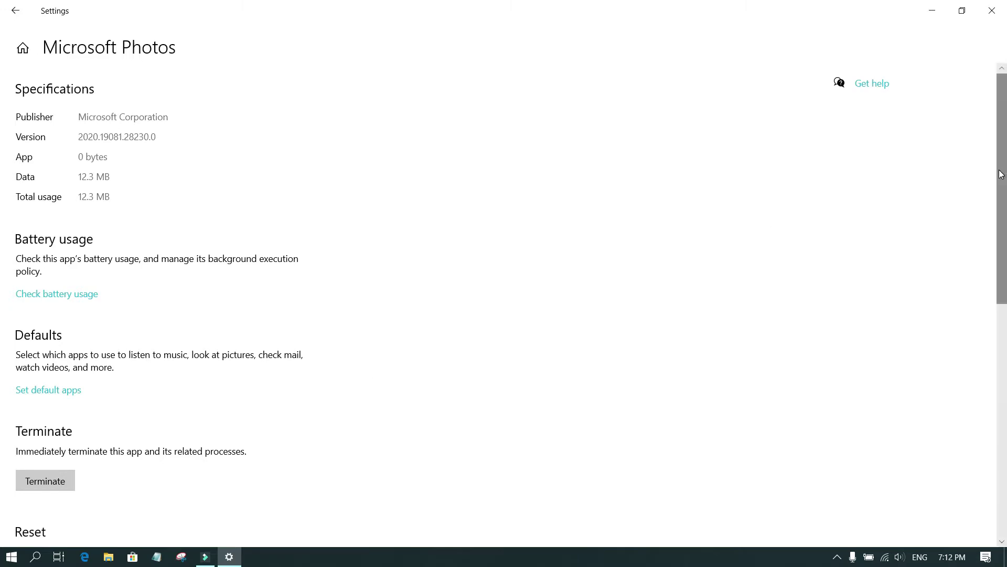
drag(1001, 177, 998, 308)
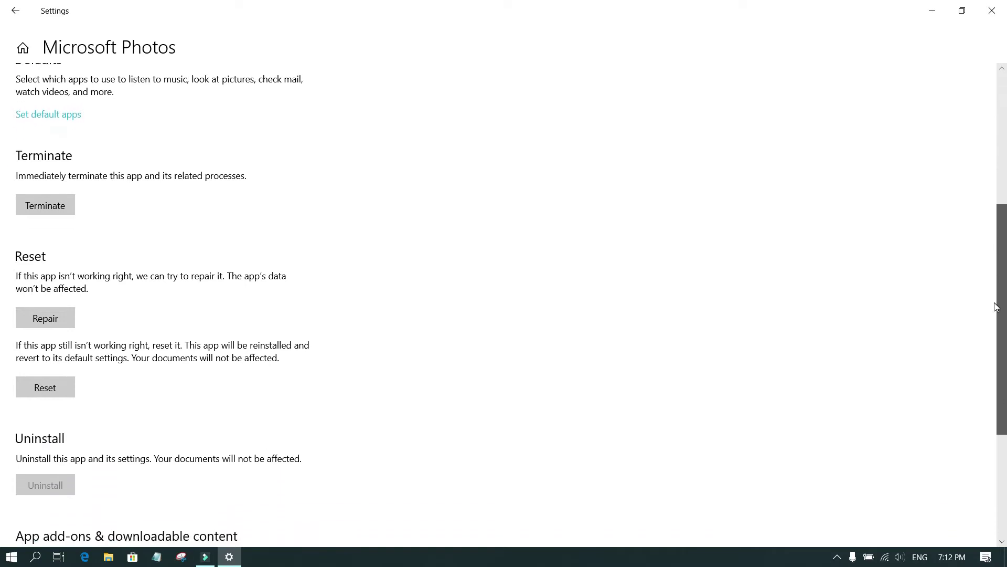
Repair Microsoft Photos, dismiss the reset confirmation, and close Settings.
click(29, 257)
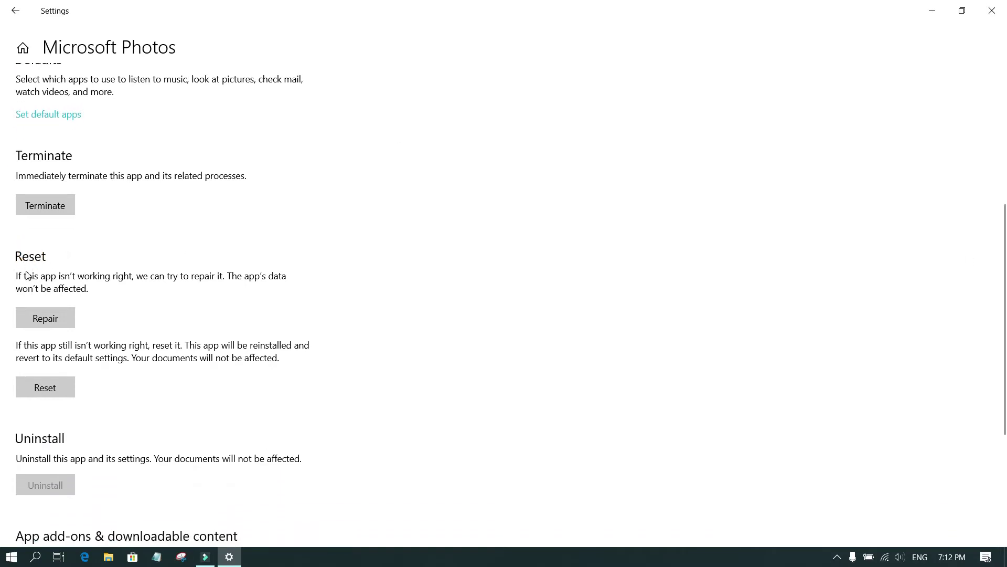
click(49, 315)
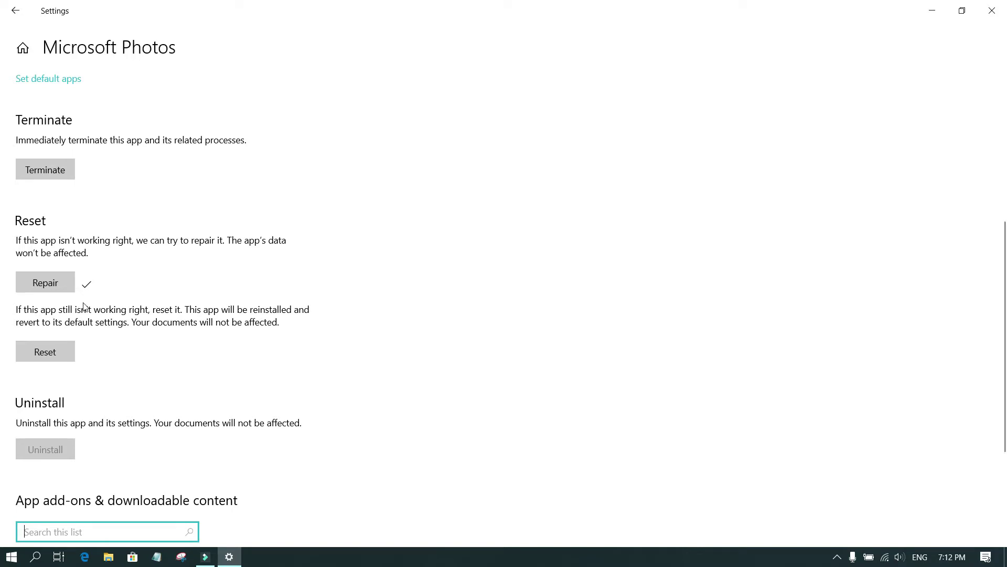
click(44, 354)
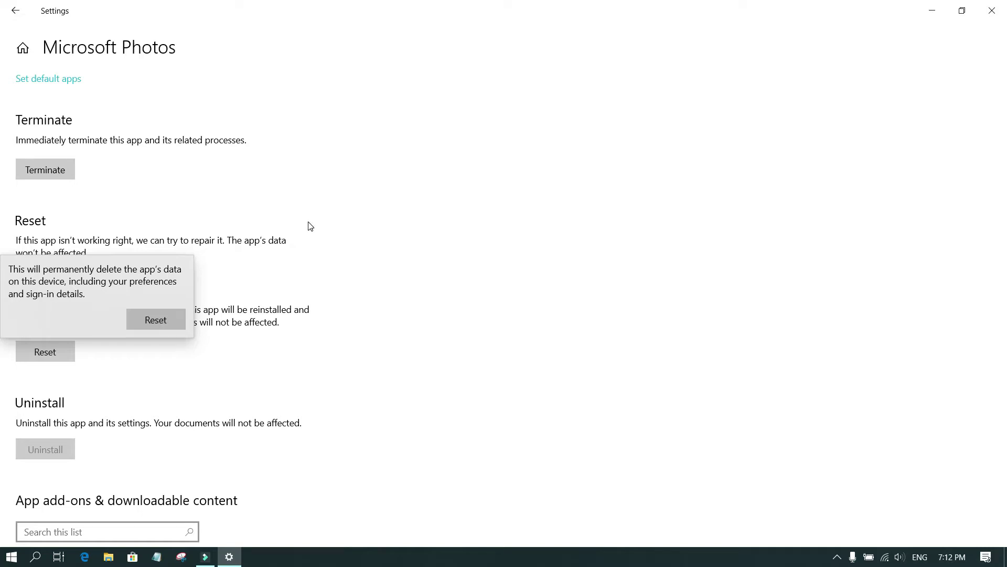
click(630, 97)
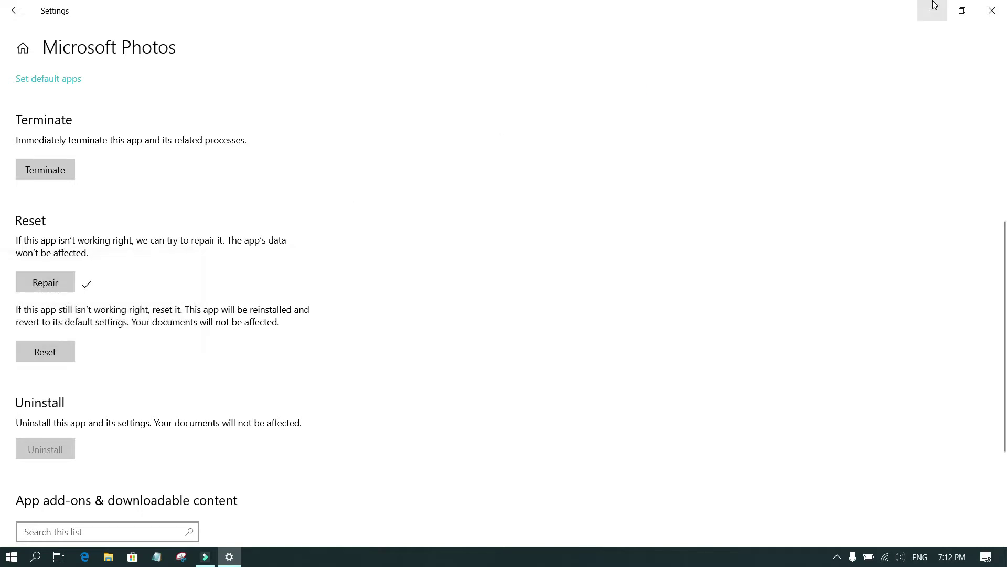
click(994, 12)
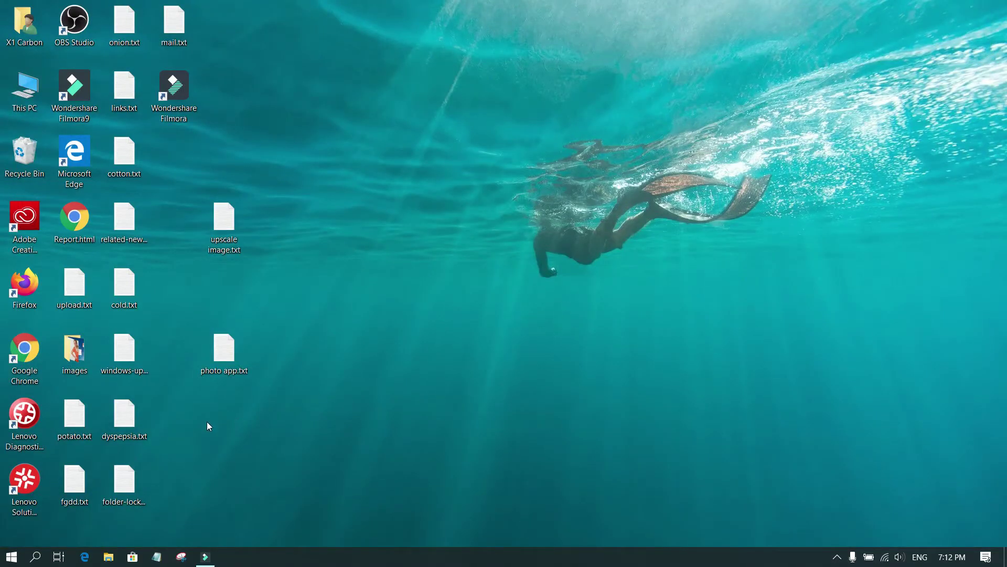
Relaunch Photos from the Start menu search's best match.
click(8, 556)
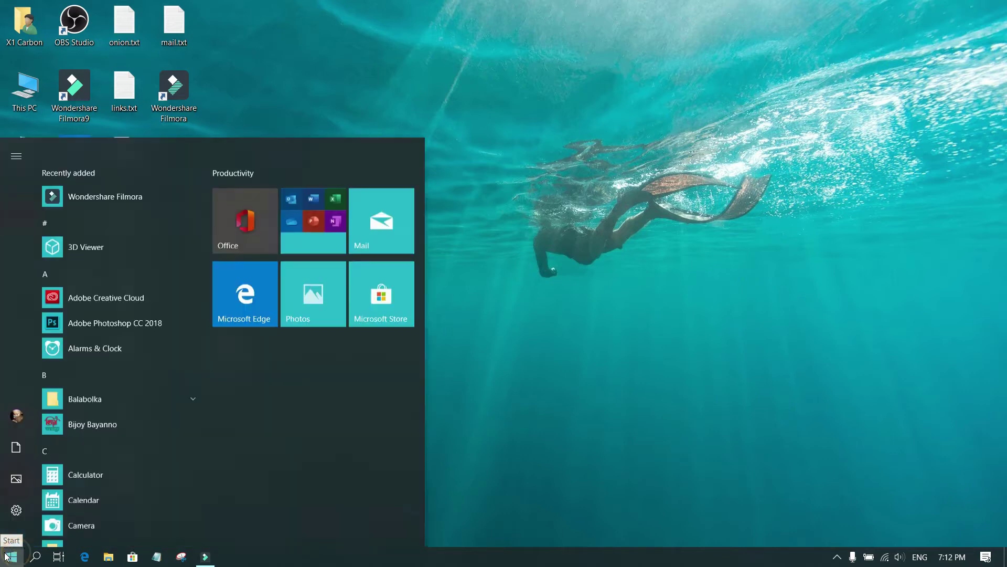
text(p)
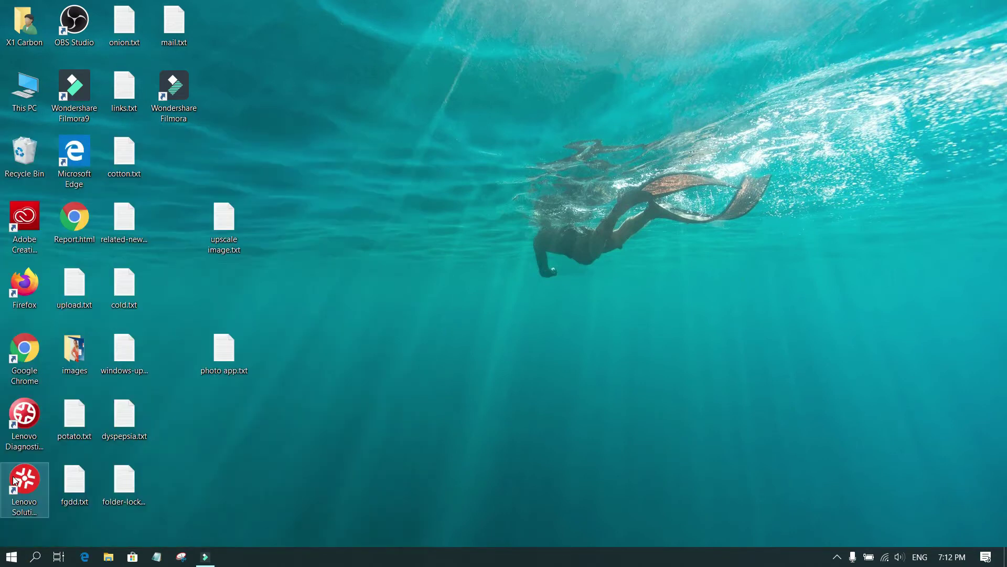
text(hot)
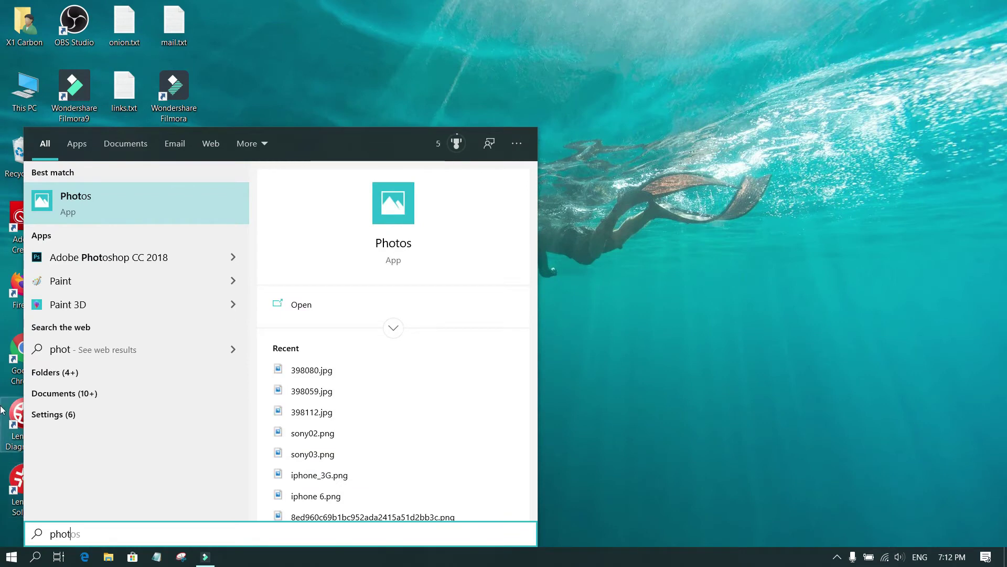
click(89, 201)
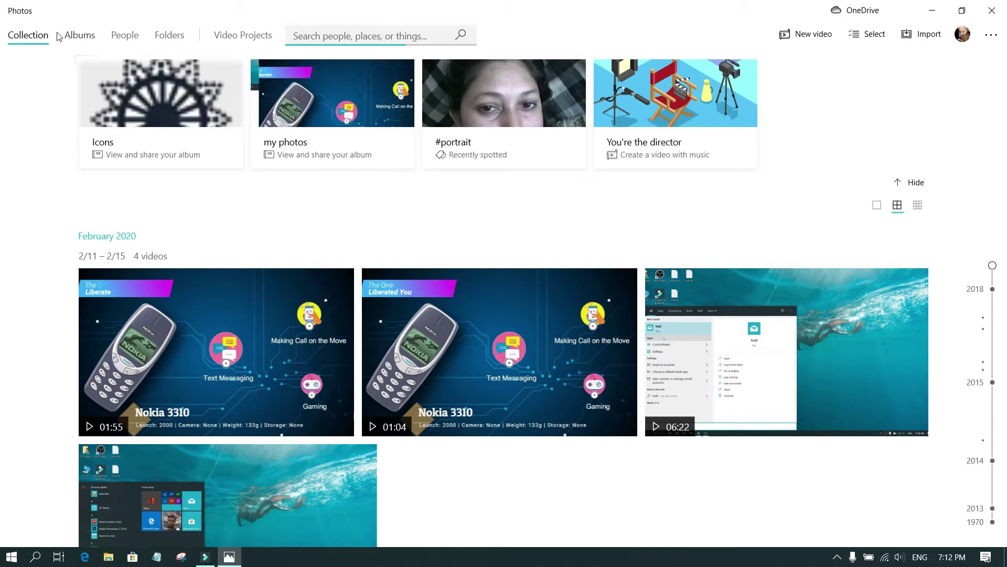
Show the collection's source folders and start adding the Documents folder on drive D.
click(169, 36)
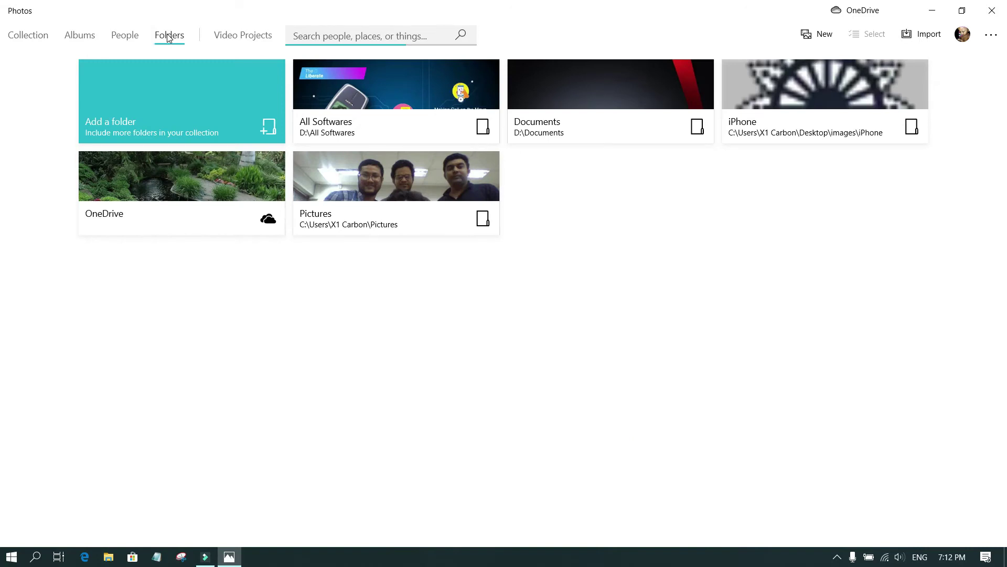
click(181, 112)
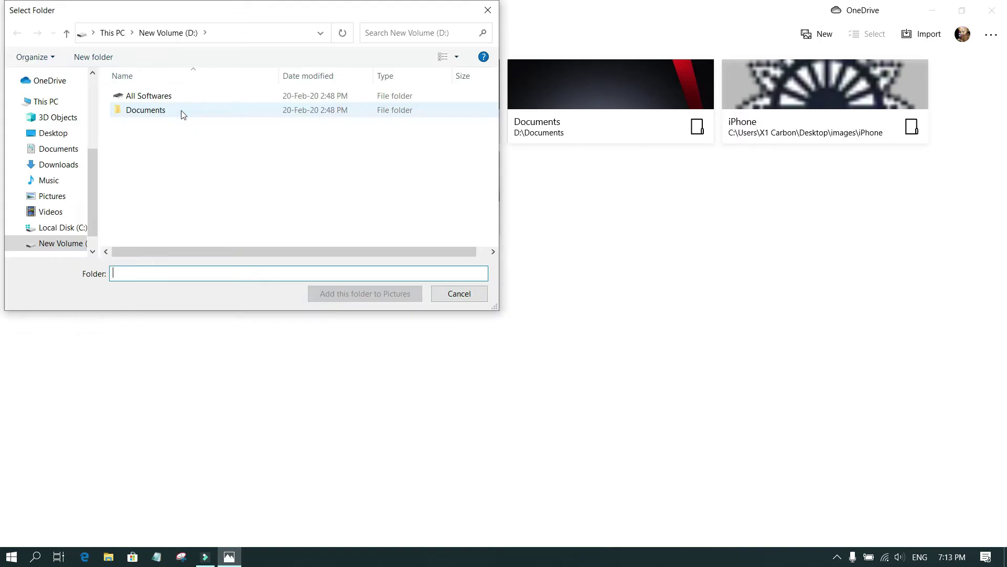
click(168, 118)
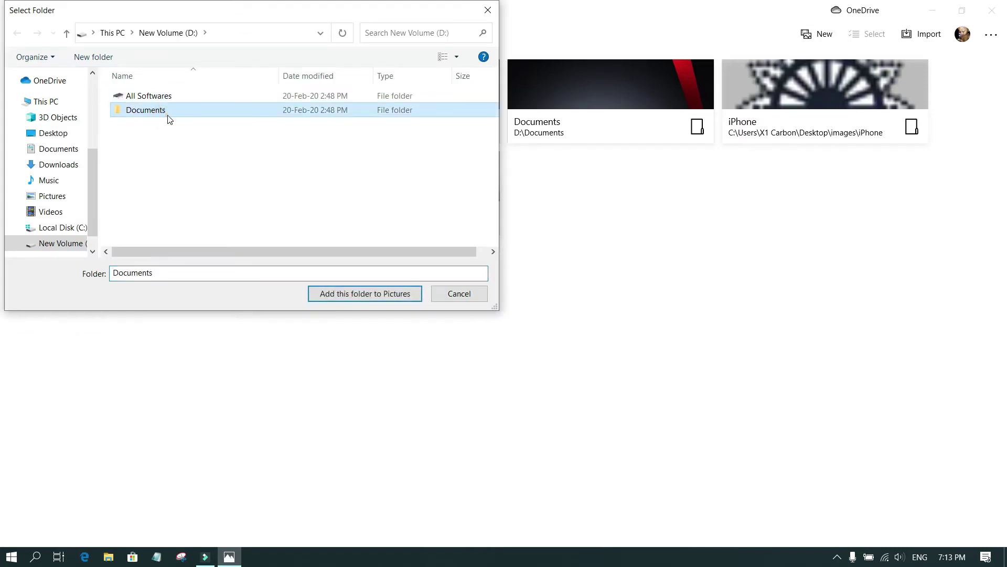
Browse from D:\Documents to D:\All Softwares, then close the Select Folder dialog.
double_click(163, 115)
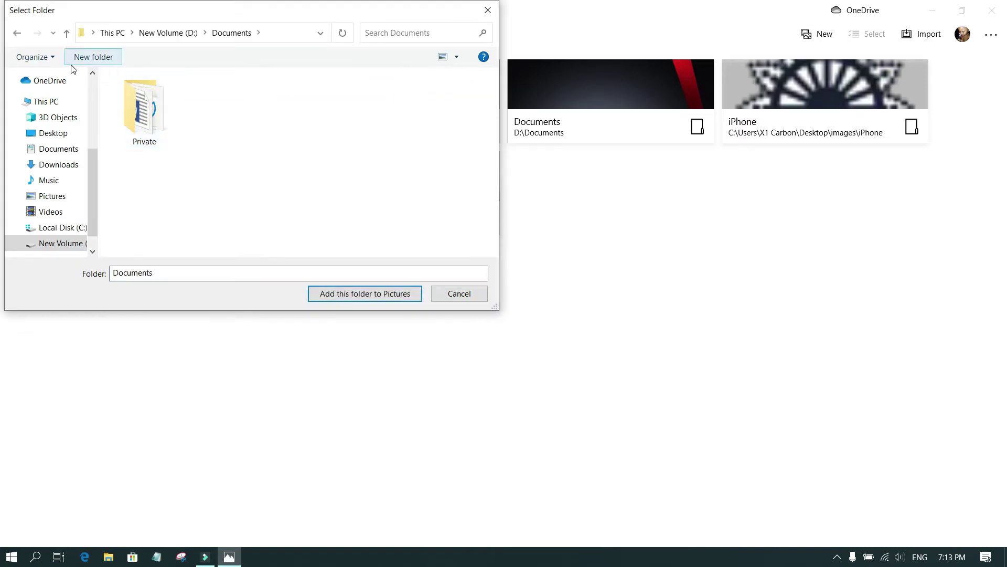
click(67, 33)
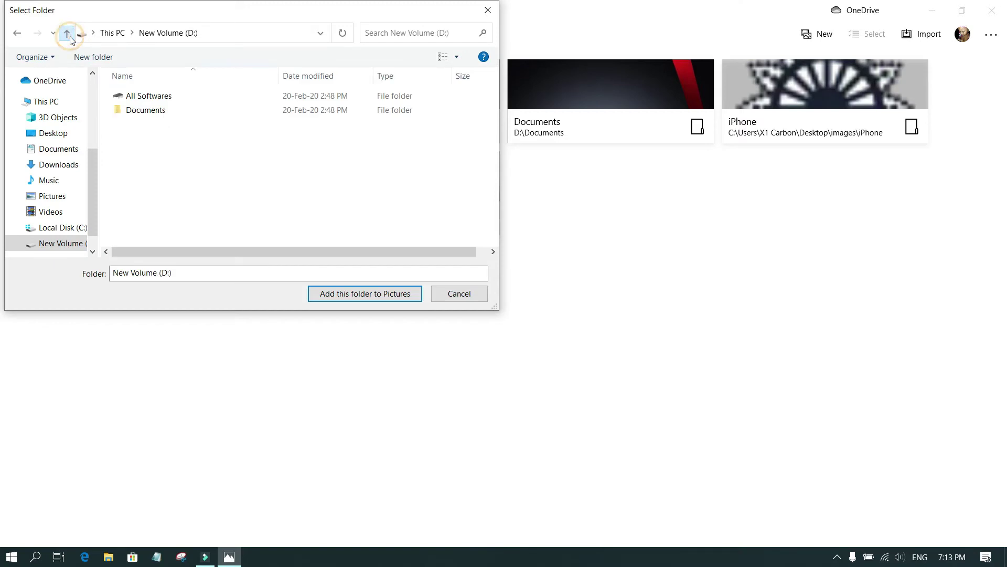
double_click(149, 96)
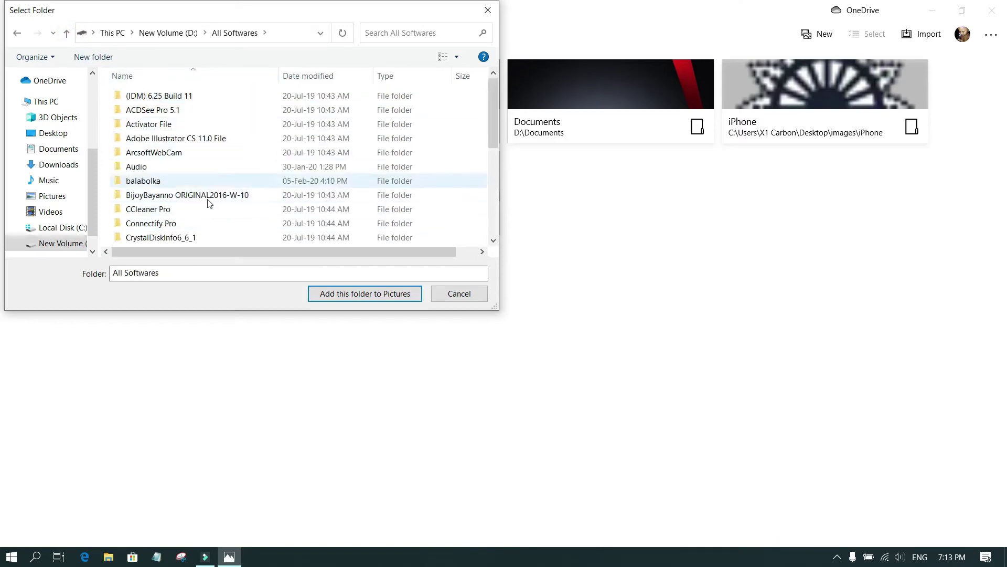
click(476, 296)
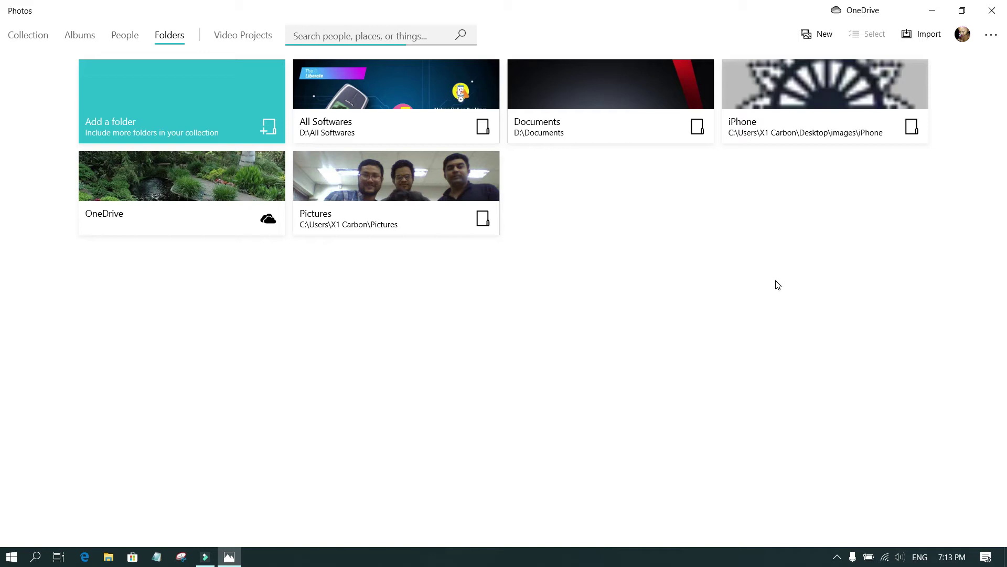
click(994, 40)
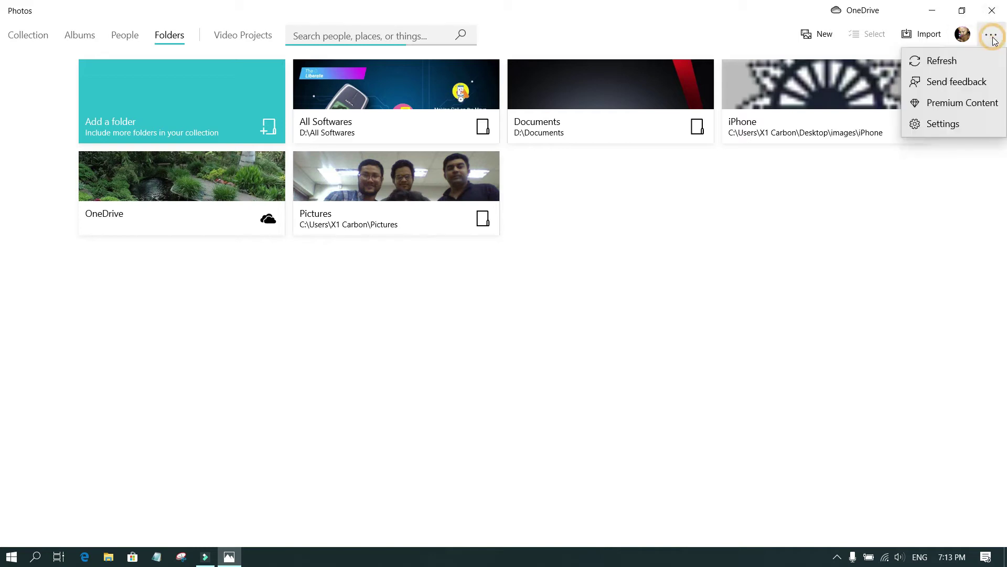
click(951, 124)
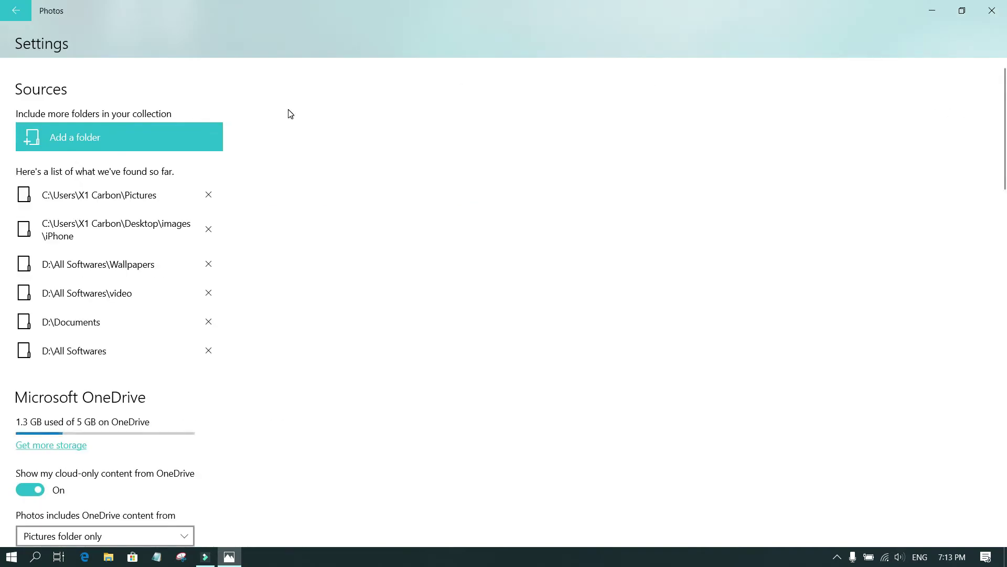
click(107, 139)
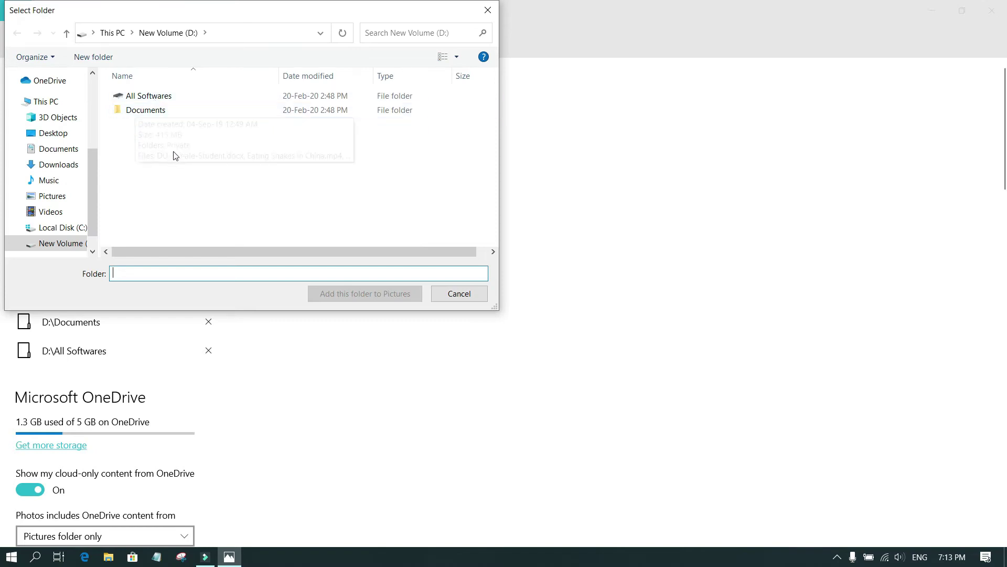
click(162, 97)
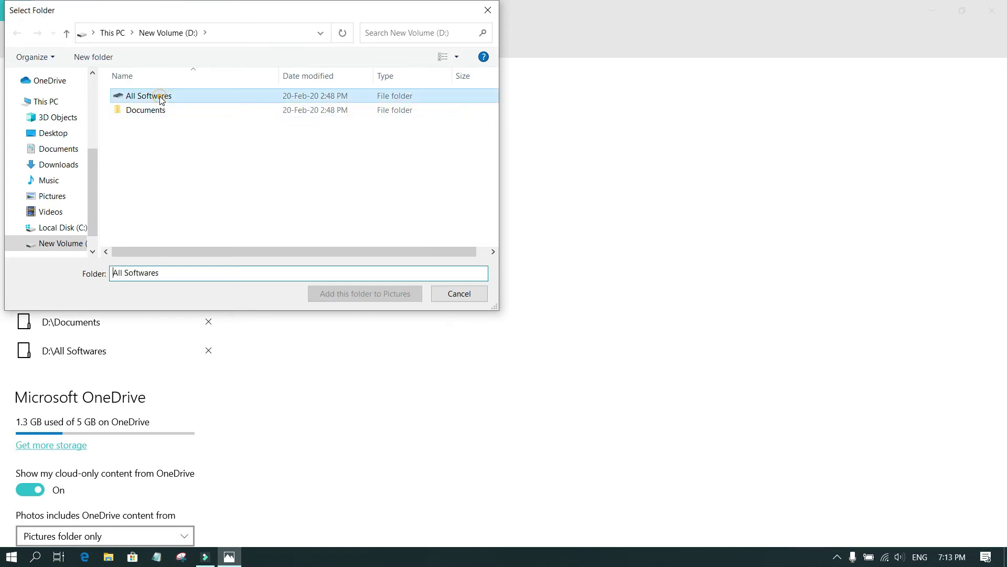
click(160, 113)
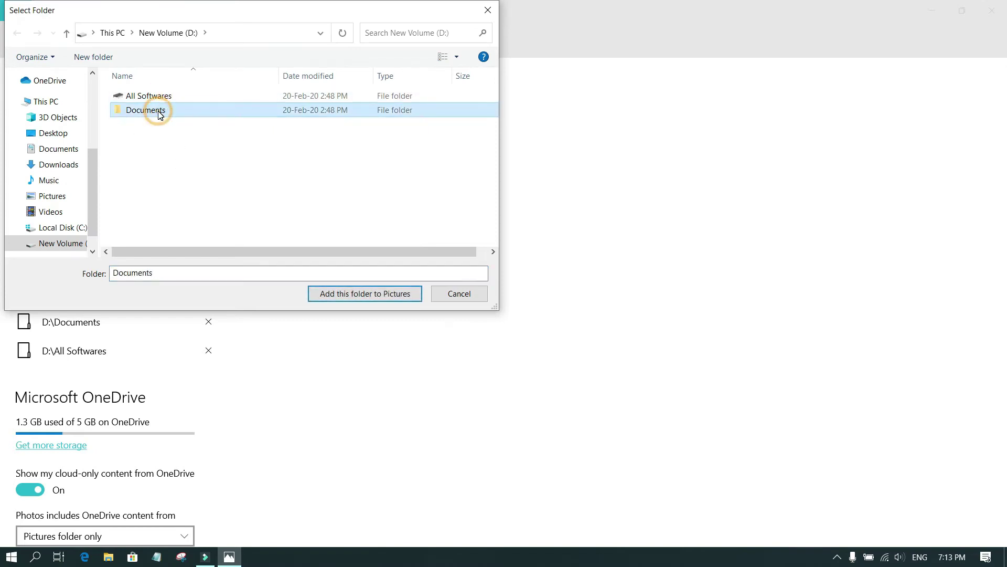
double_click(160, 113)
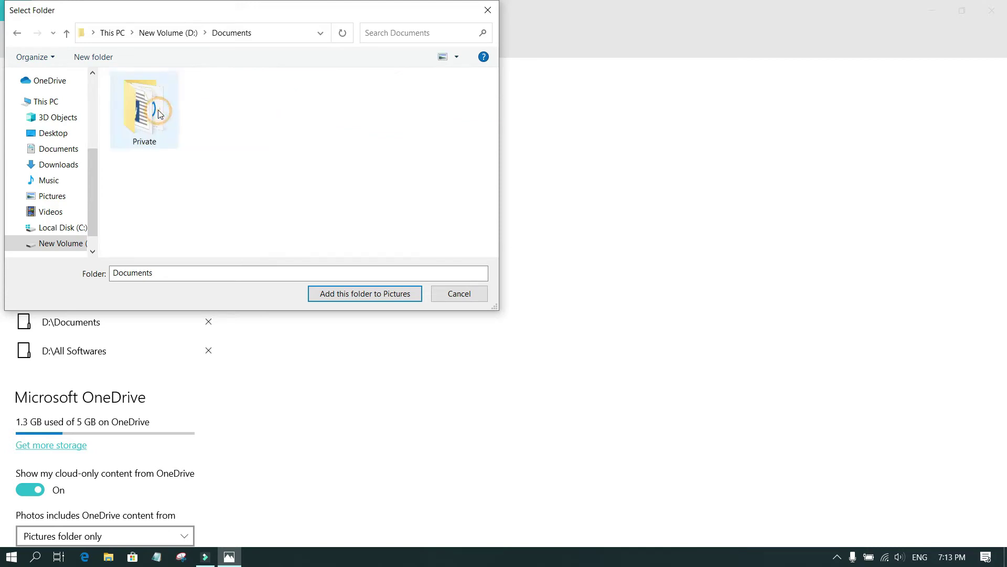
click(65, 33)
click(459, 294)
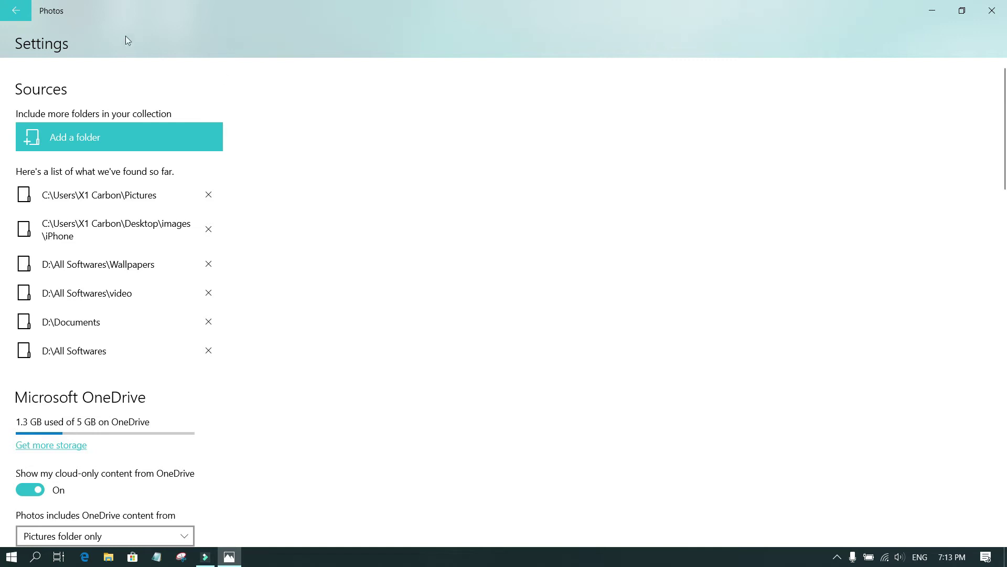
click(18, 15)
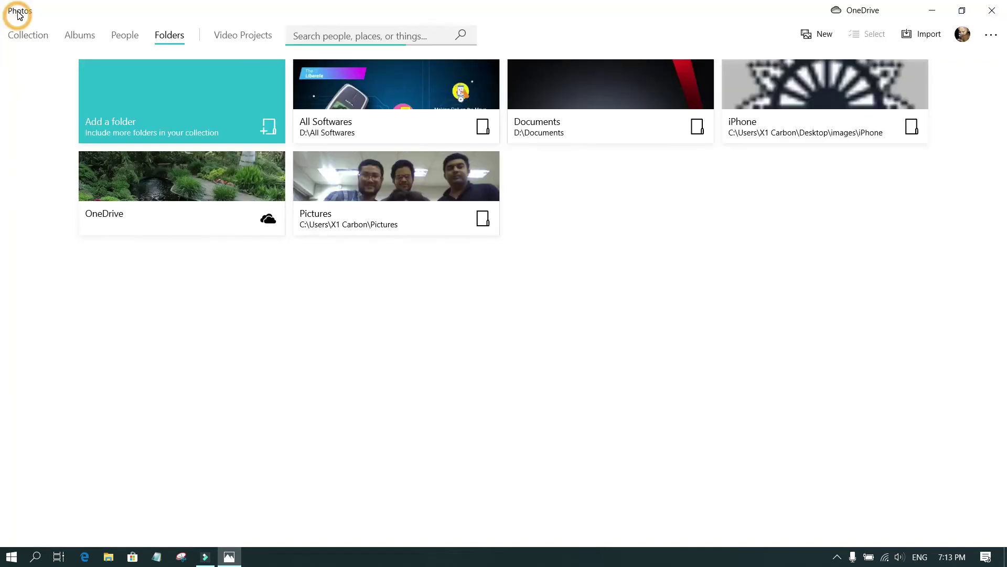
click(28, 37)
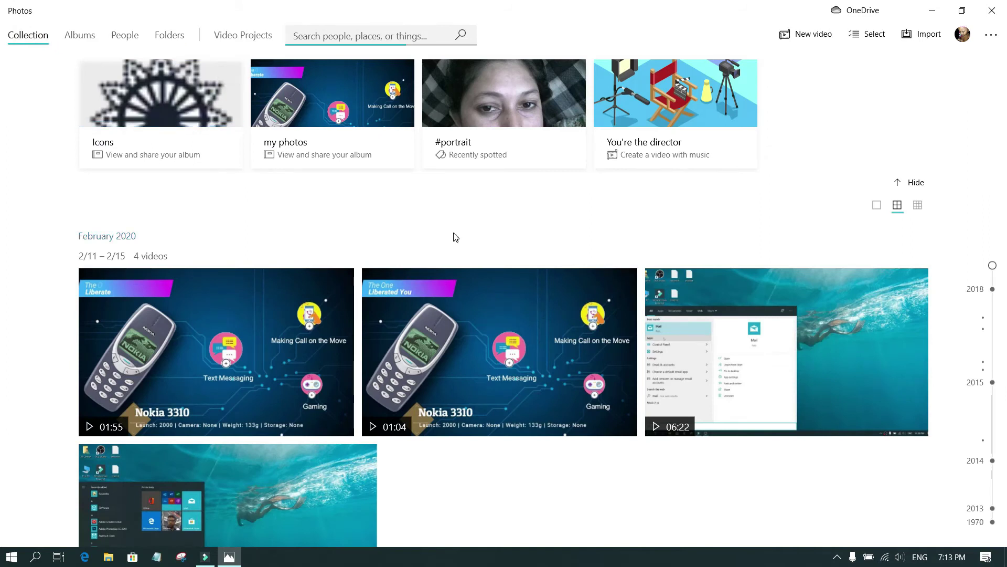
click(860, 14)
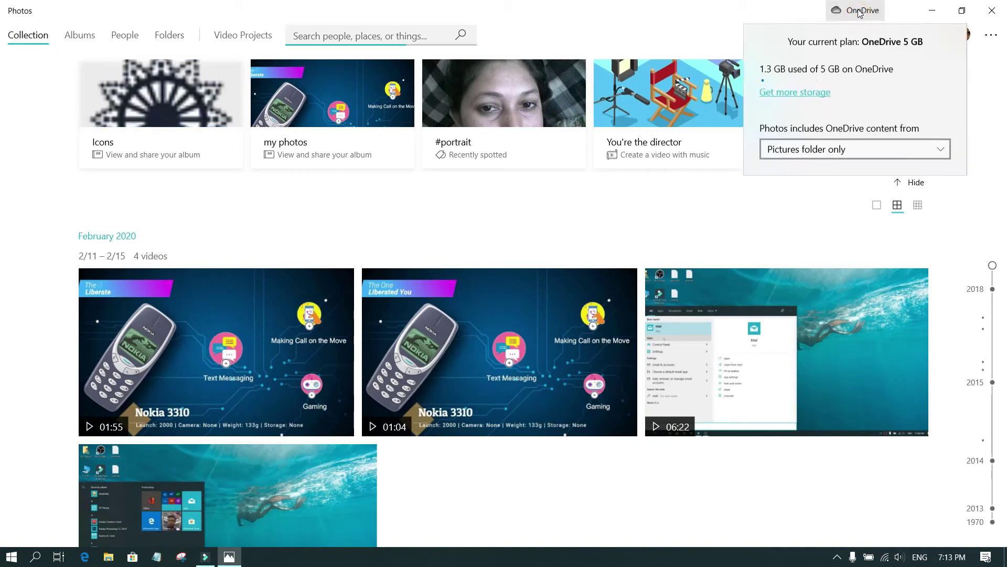
click(922, 154)
click(878, 117)
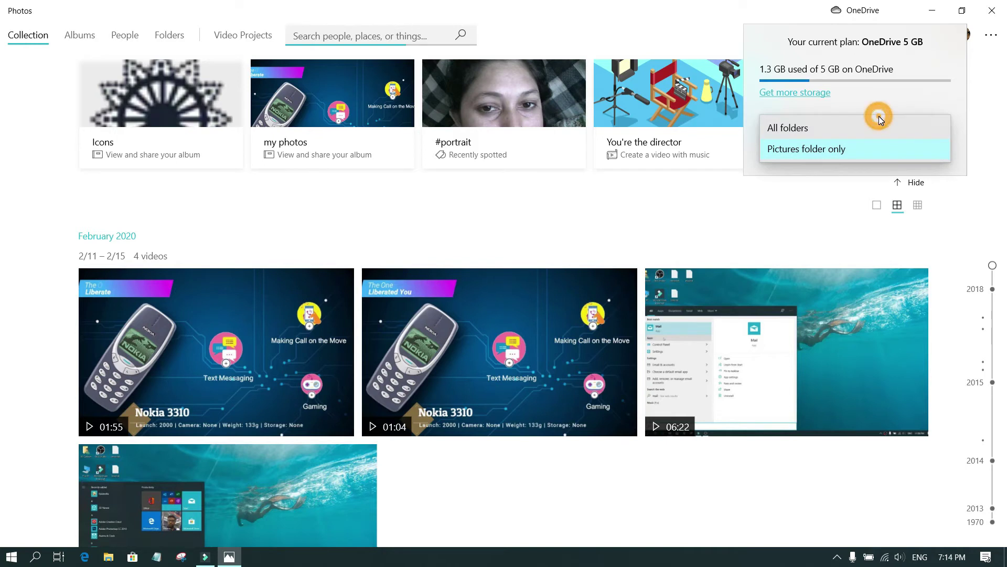
click(866, 149)
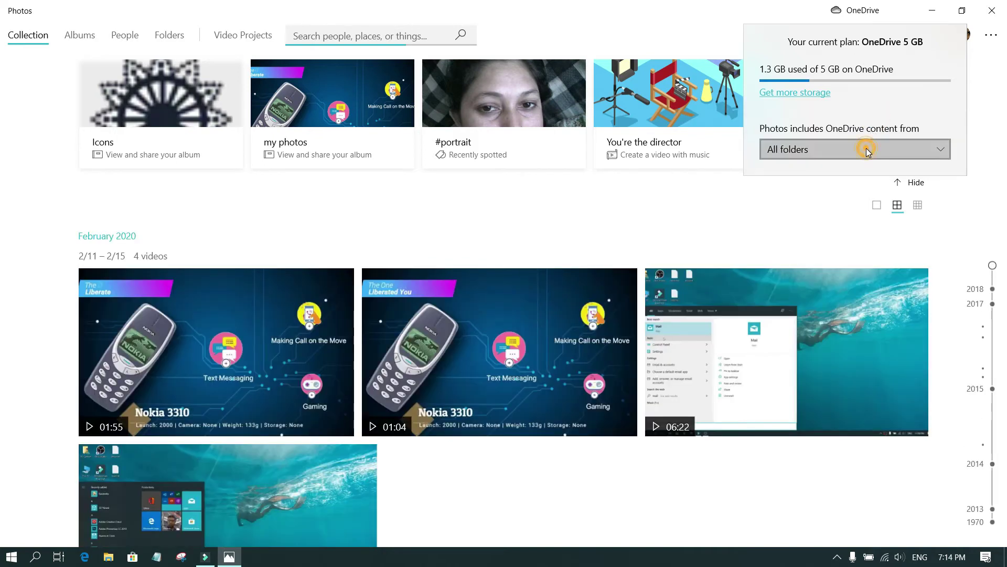
click(836, 171)
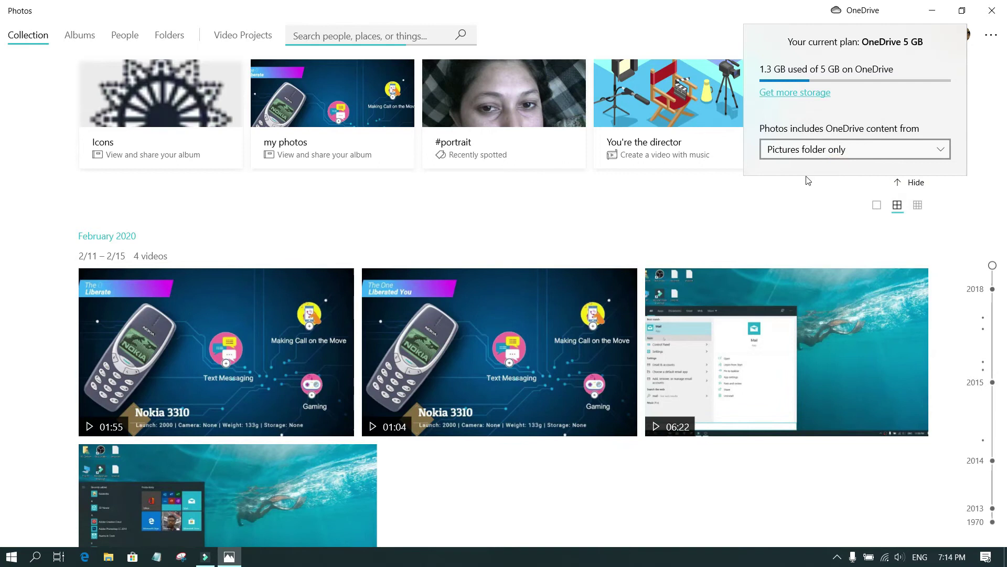
click(807, 196)
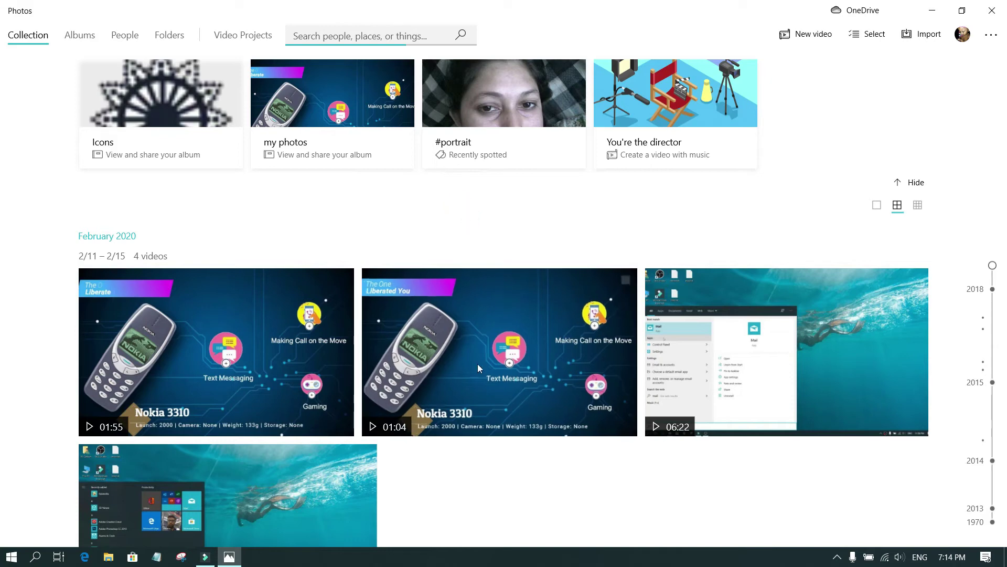
scroll(579, 466, down, 2)
scroll(580, 466, down, 2)
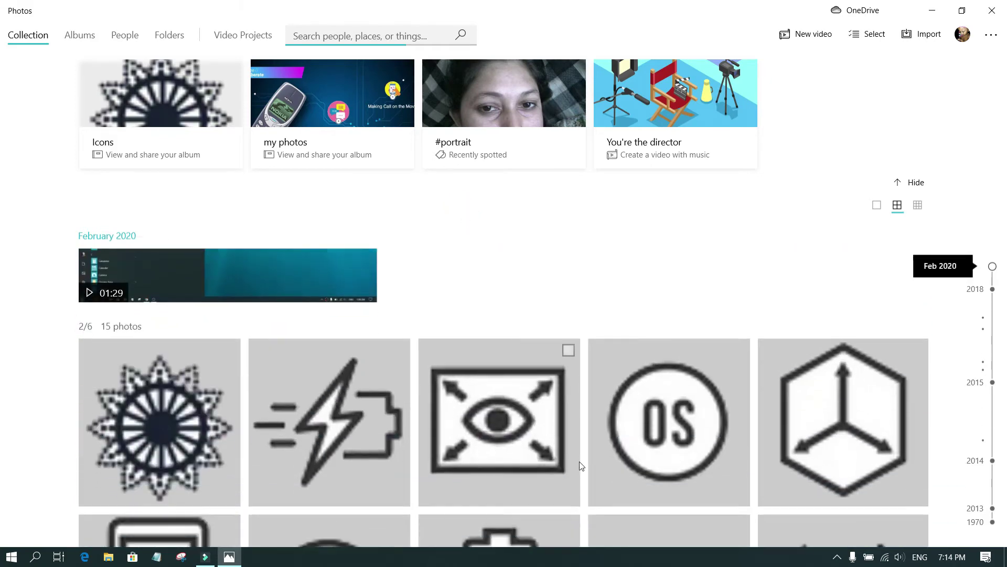
scroll(580, 467, down, 2)
scroll(580, 467, down, 2)
scroll(580, 466, down, 3)
scroll(580, 466, down, 2)
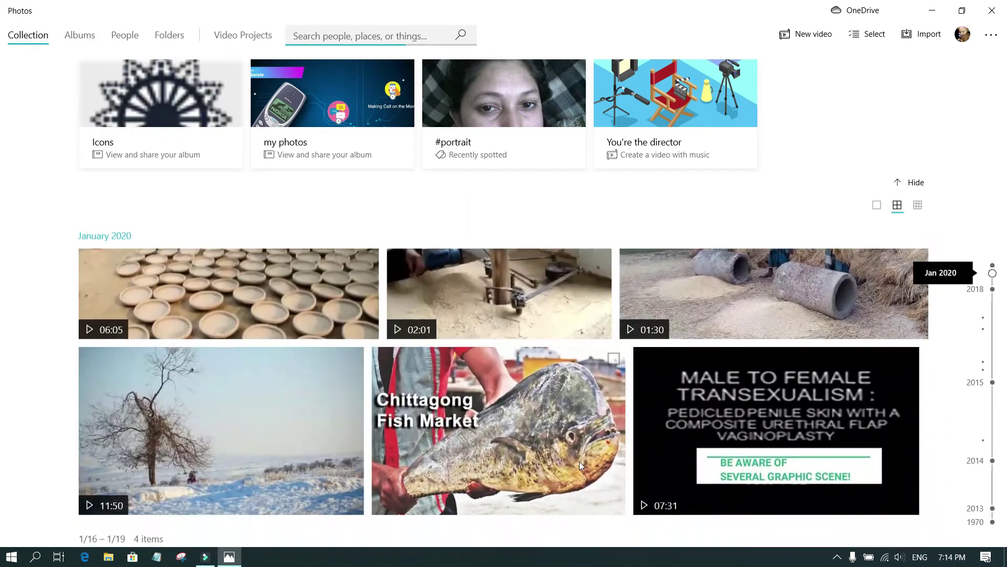
scroll(580, 467, up, 3)
scroll(580, 467, up, 3)
scroll(580, 466, up, 3)
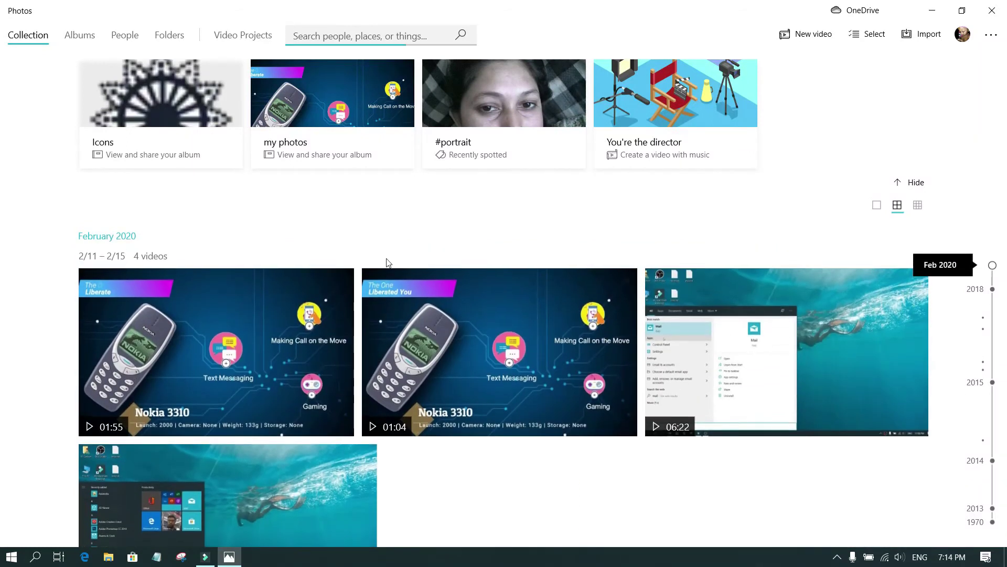
click(170, 37)
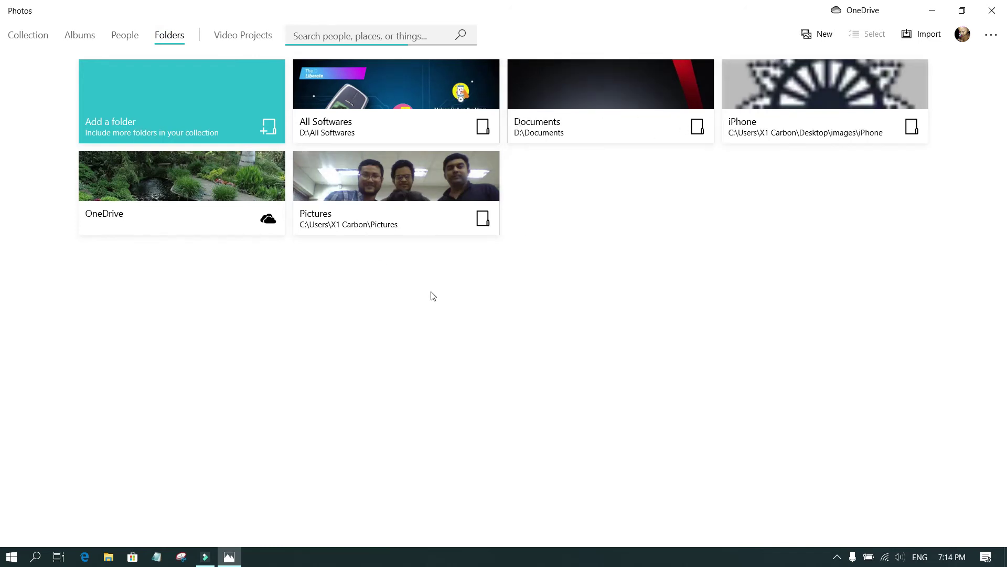
click(27, 36)
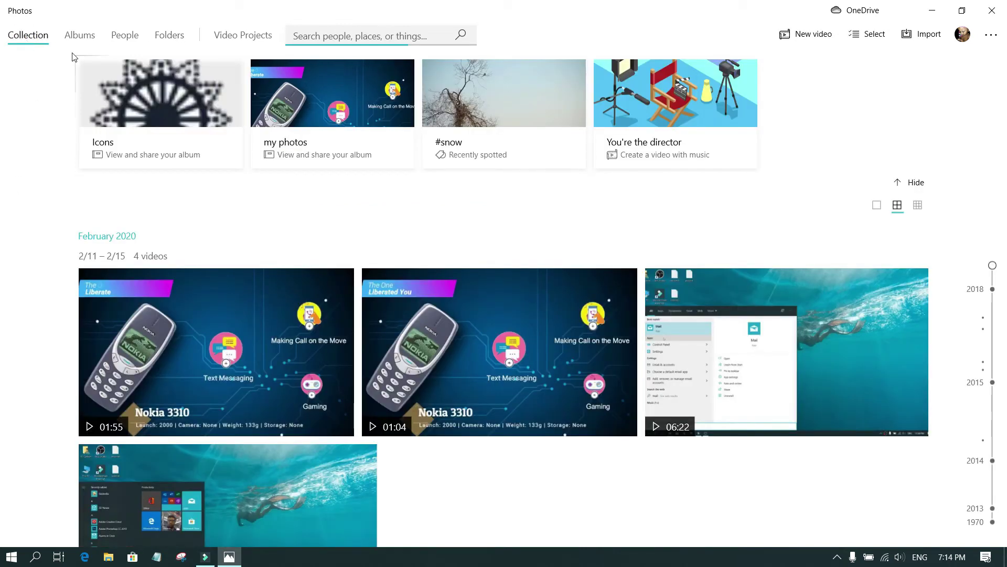
Create a new album from the first January 2020 video plus the leafy spinach and grain-sieving videos.
click(82, 40)
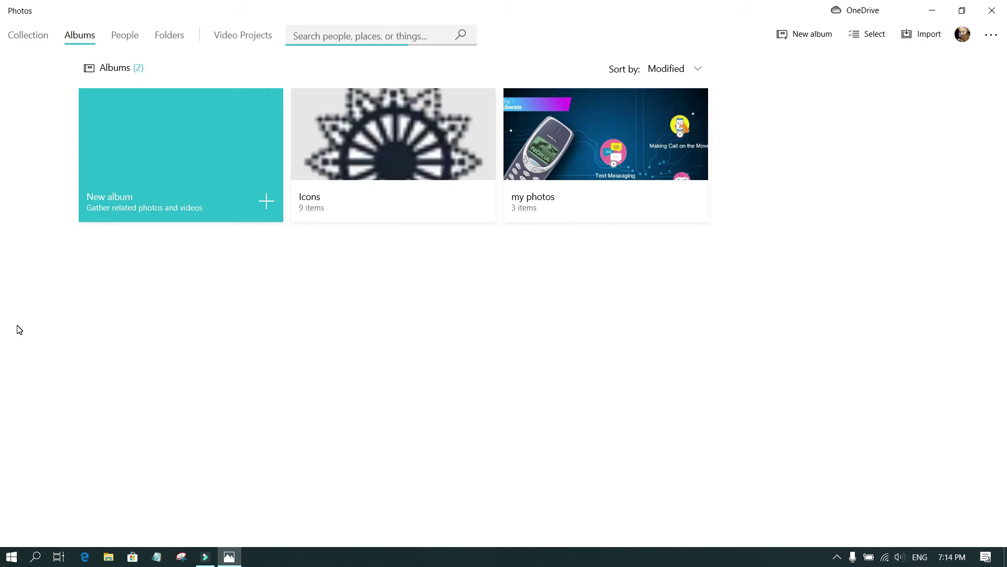
click(180, 169)
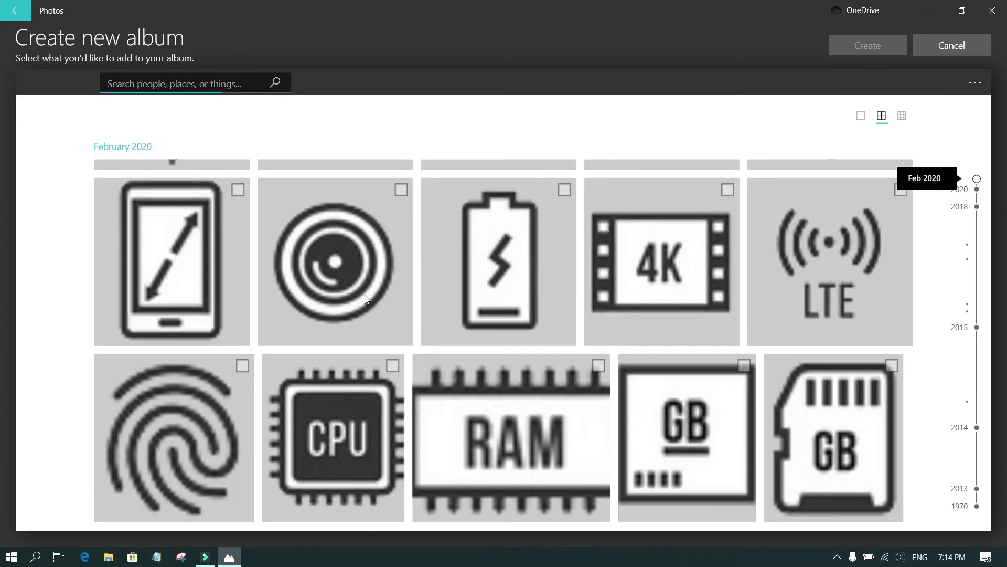
scroll(365, 294, down, 5)
scroll(365, 295, down, 2)
scroll(364, 295, up, 3)
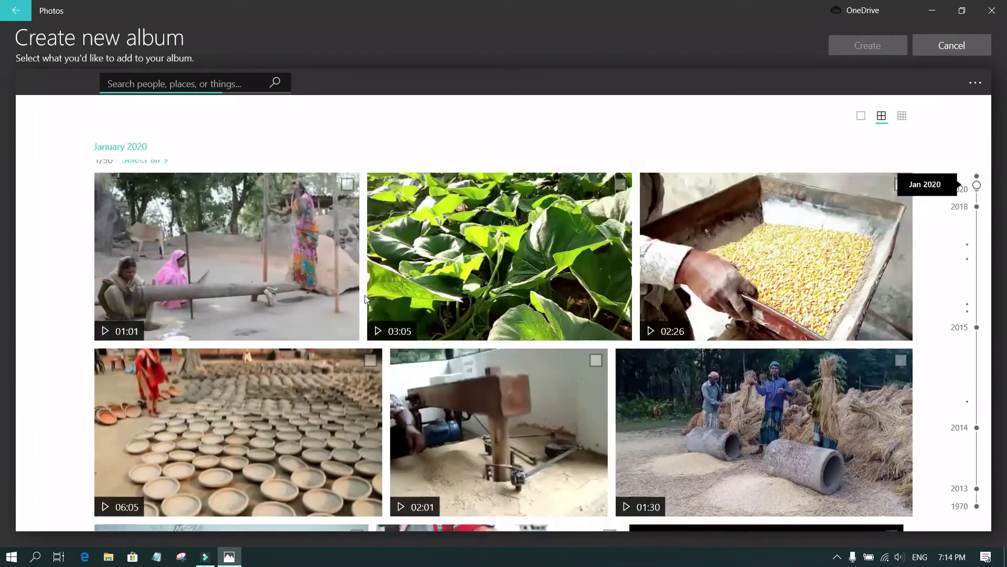
scroll(365, 295, up, 3)
scroll(364, 295, up, 2)
scroll(365, 295, up, 3)
scroll(364, 295, down, 2)
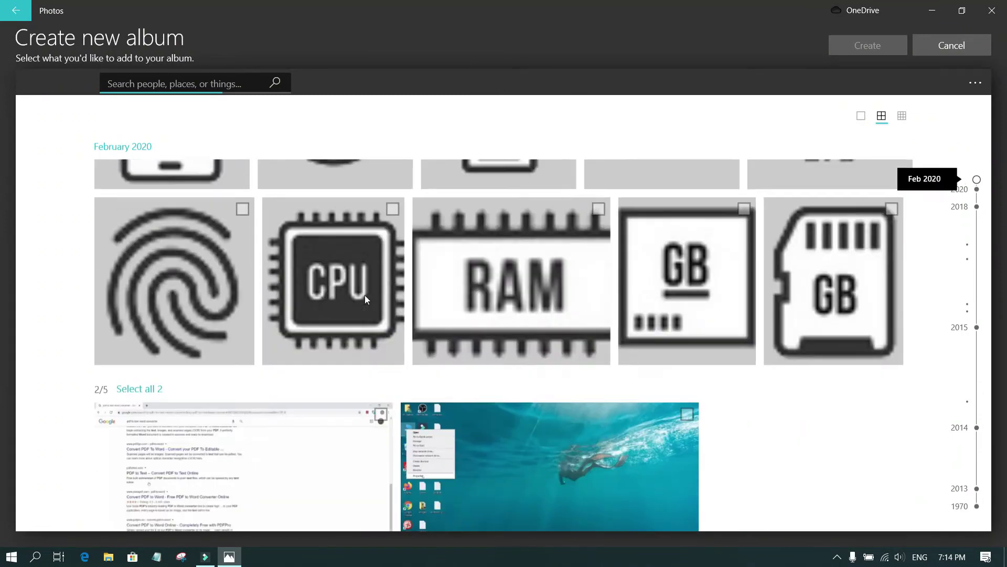
scroll(364, 295, down, 3)
scroll(364, 295, down, 2)
scroll(365, 294, up, 1)
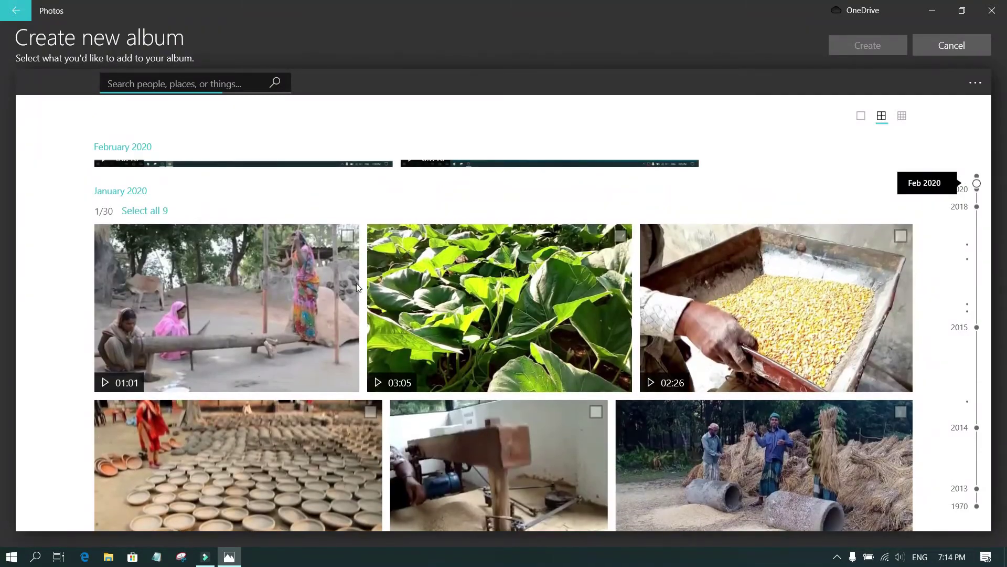
click(344, 236)
click(619, 236)
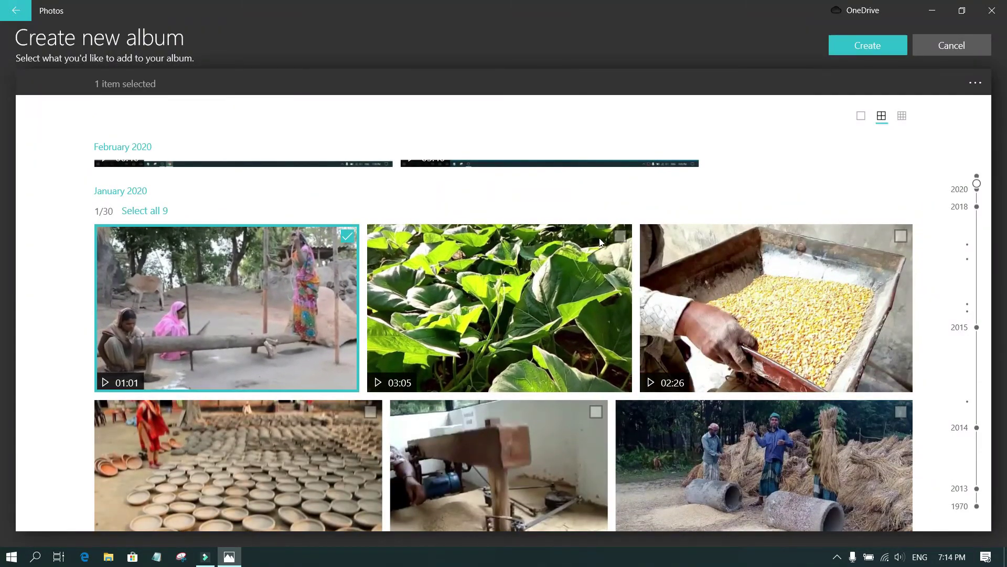
click(902, 238)
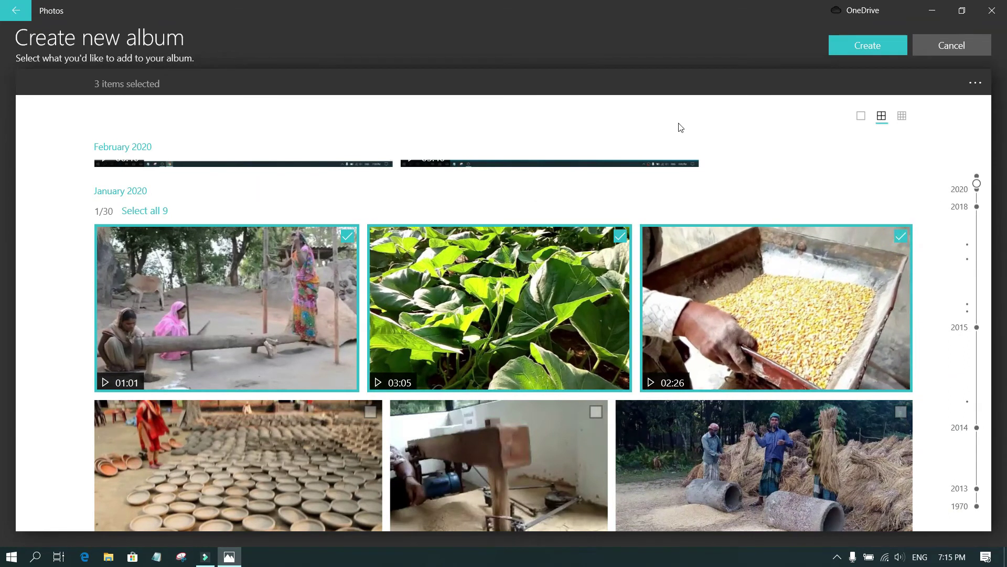
click(869, 47)
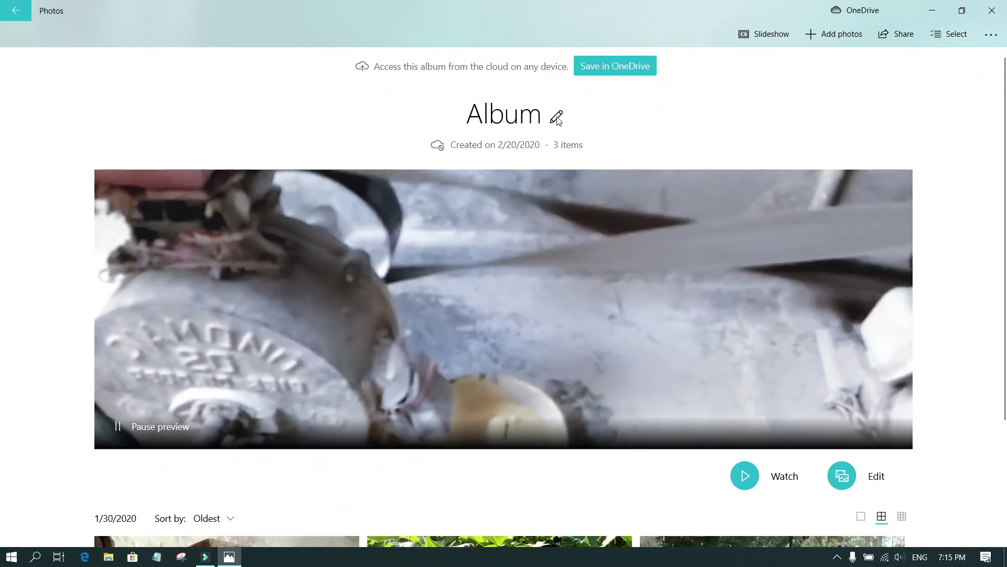
Retitle the album 'sample-video', removing a stray 'e' typo.
click(557, 117)
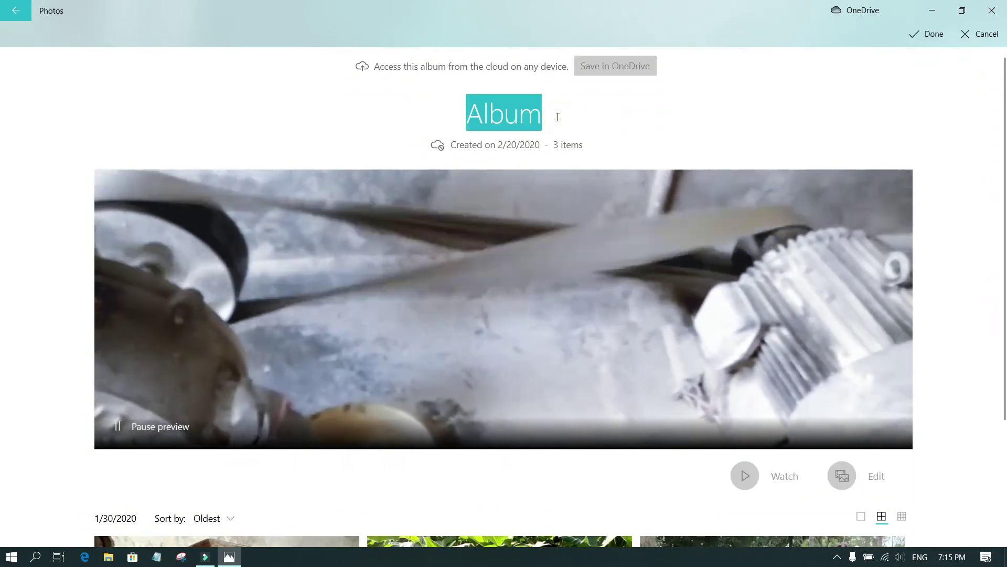
text(veide)
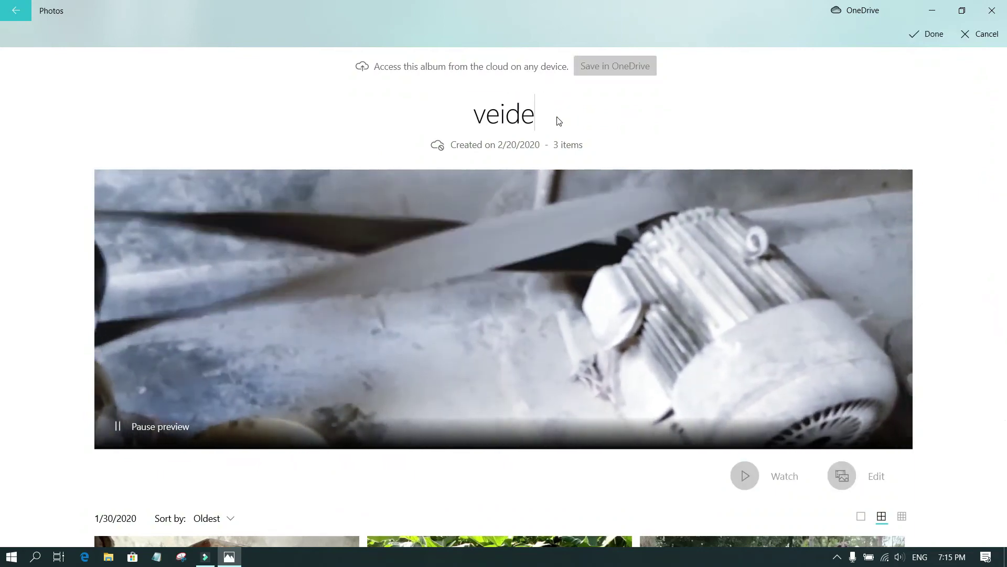
text(o)
key(Left)
key(Left)
key(Left)
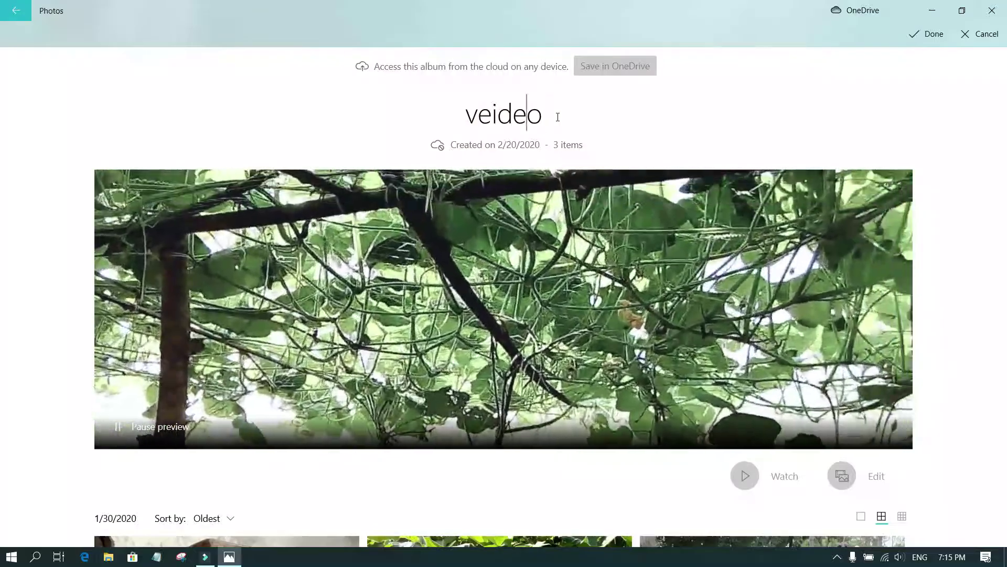
key(BackSpace)
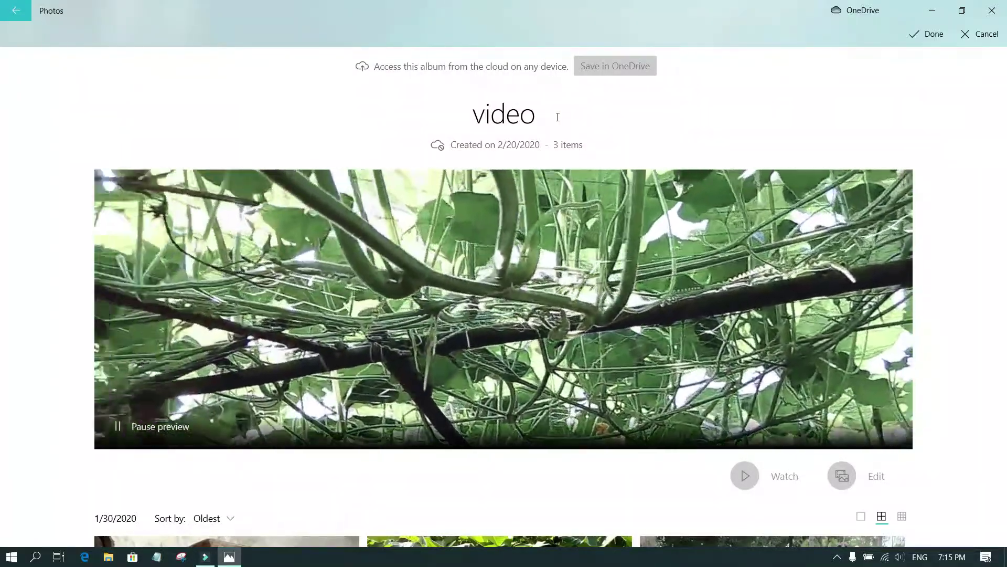
key(Left)
text(s)
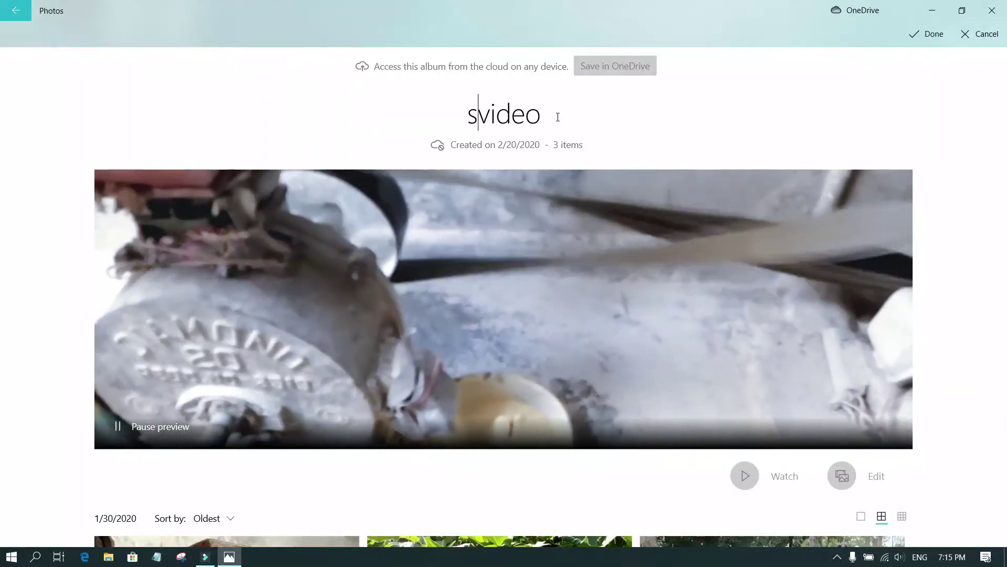
text(ample-)
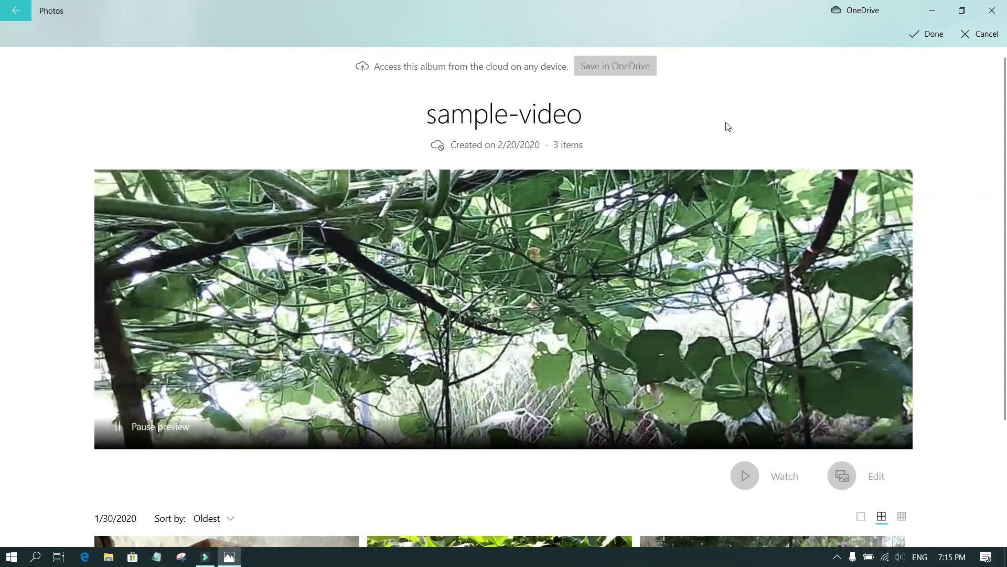
key(Return)
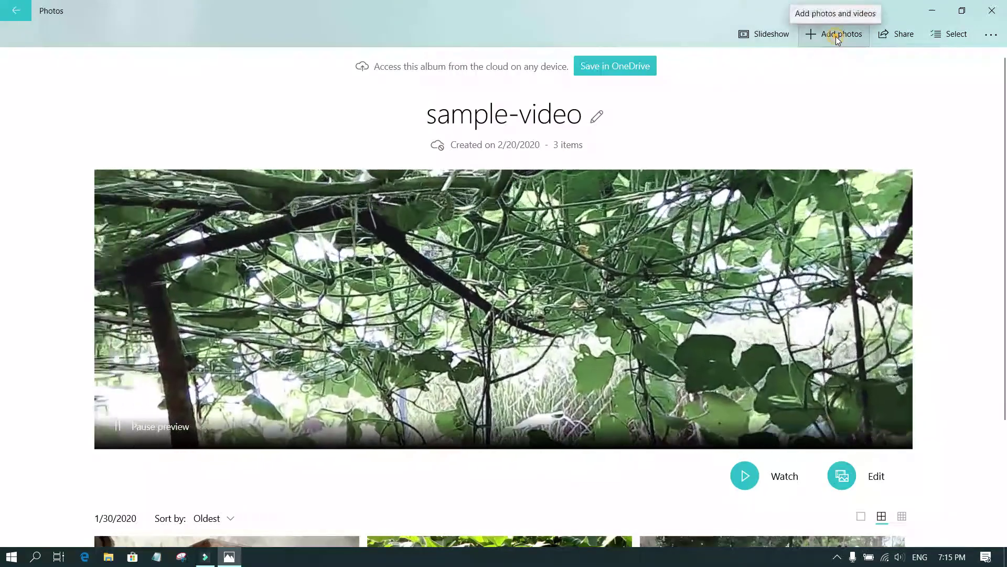
Add the January 2020 pottery and sawdust-machine videos to the sample-video album.
click(836, 37)
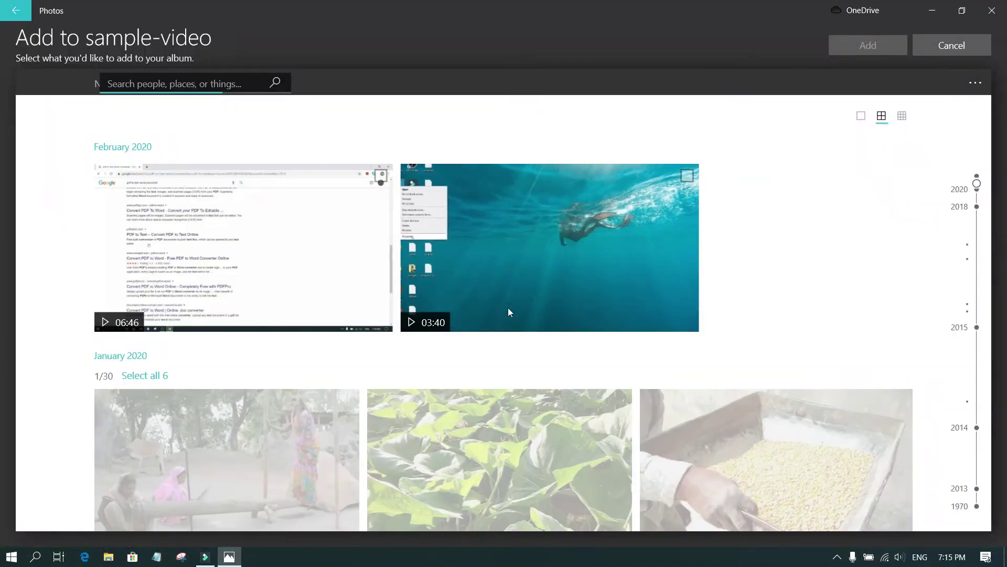
scroll(498, 407, down, 1)
scroll(498, 407, down, 3)
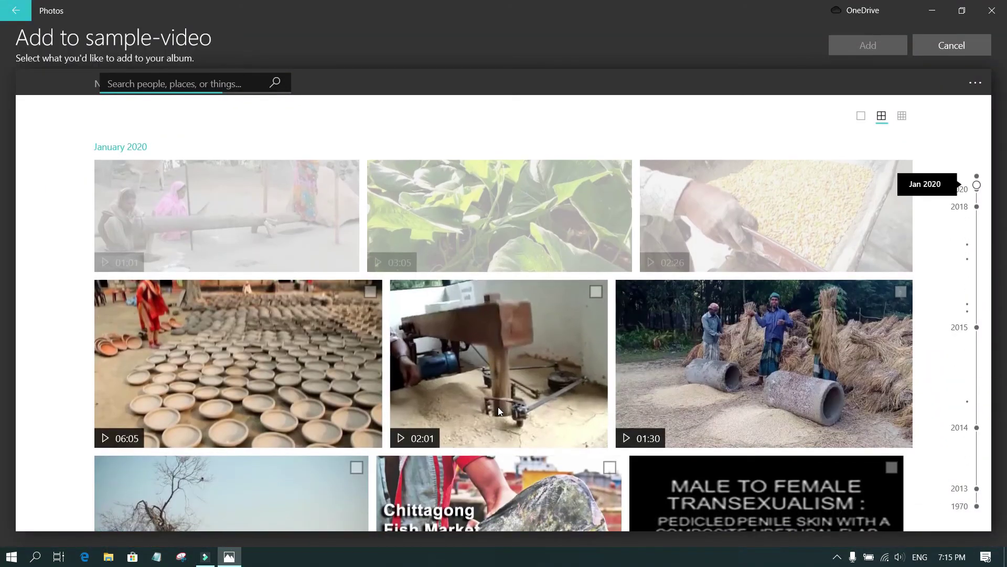
click(371, 290)
click(596, 291)
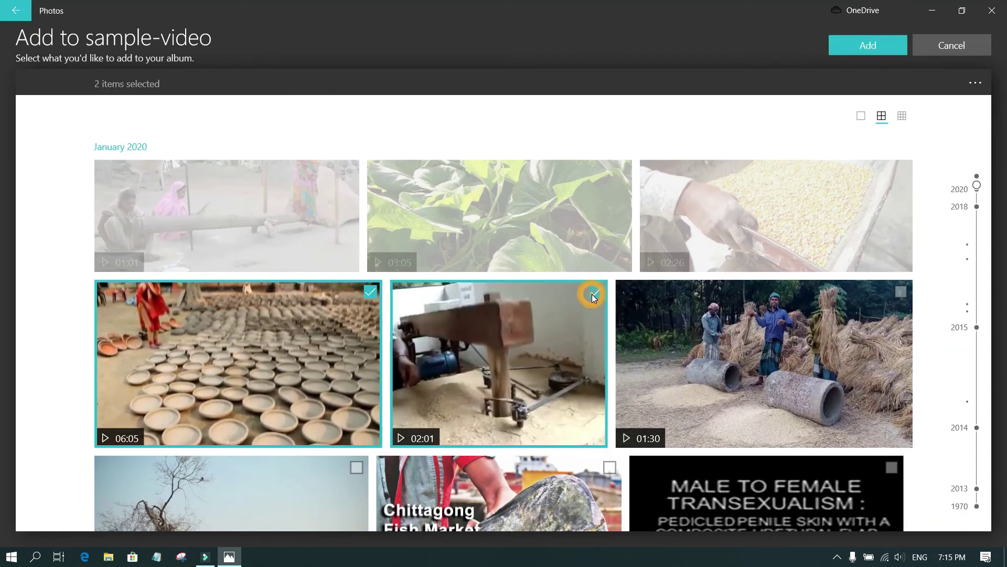
click(877, 47)
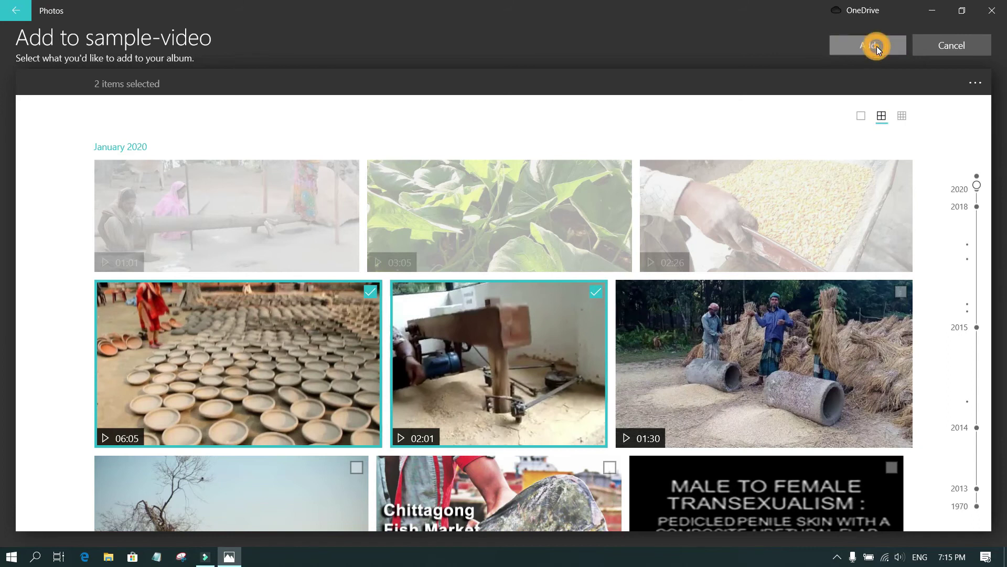
scroll(615, 299, down, 5)
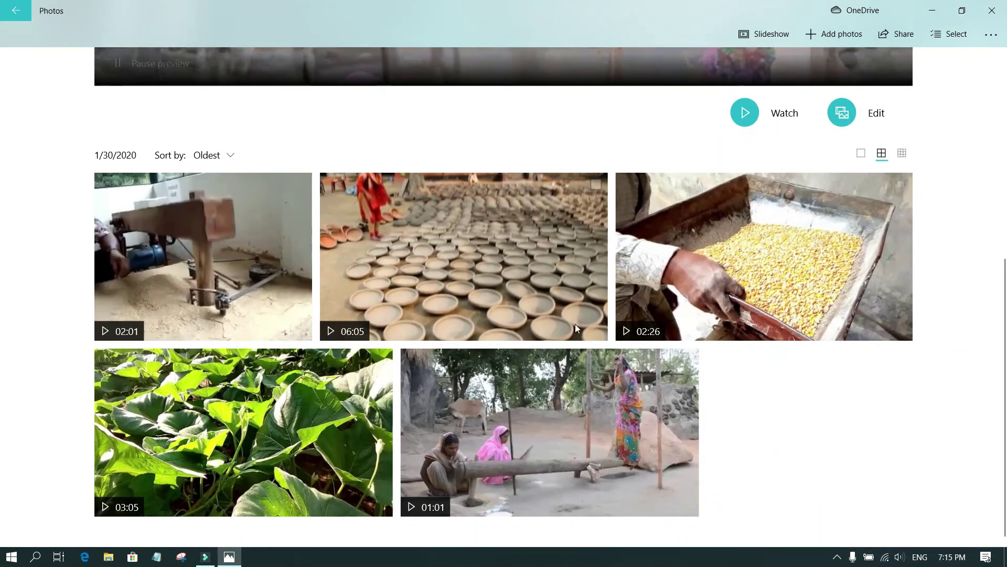
scroll(542, 279, up, 3)
scroll(542, 282, up, 2)
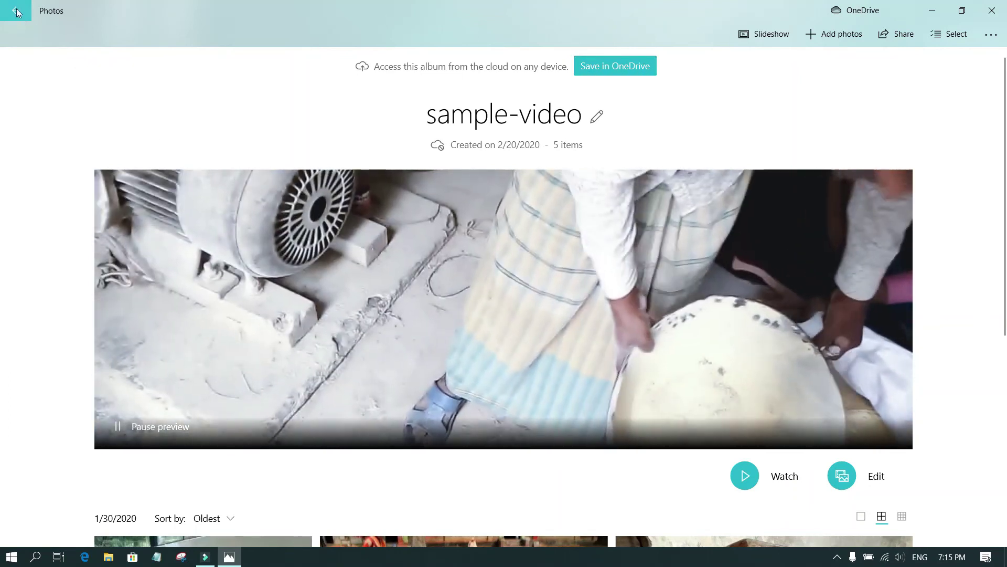
Return to the Collection, select the second Nokia 3310 video and open its share panel.
click(17, 10)
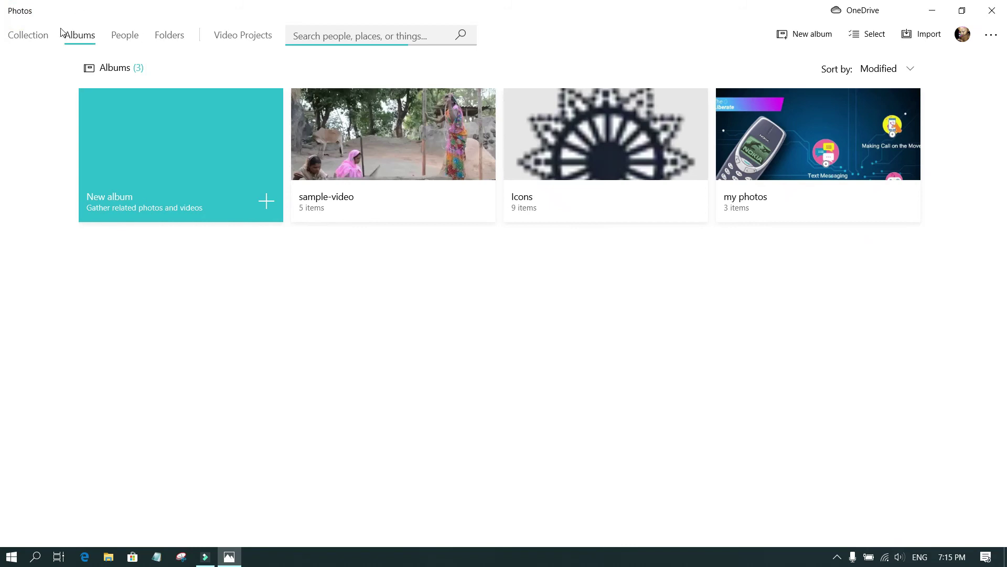
click(26, 40)
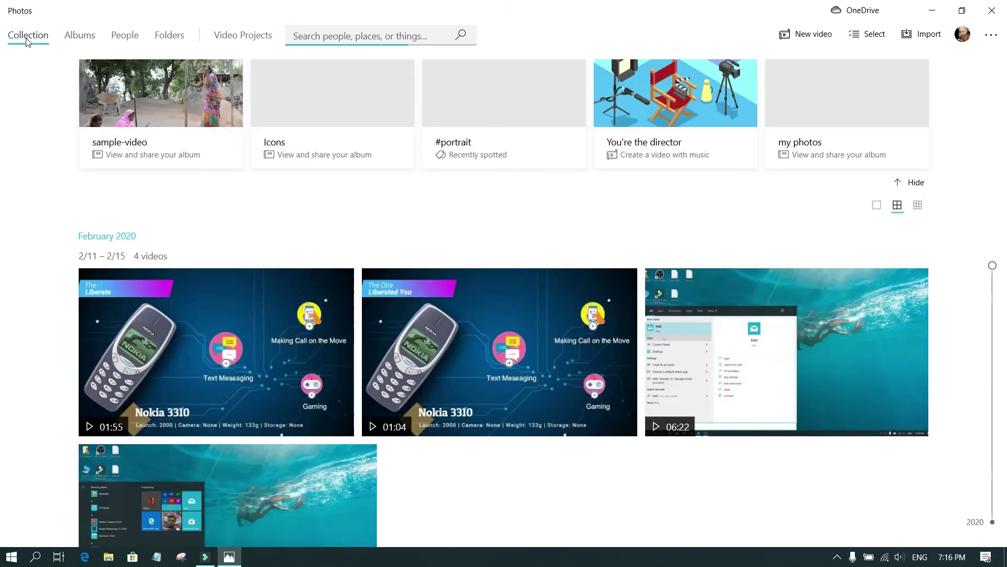
click(623, 280)
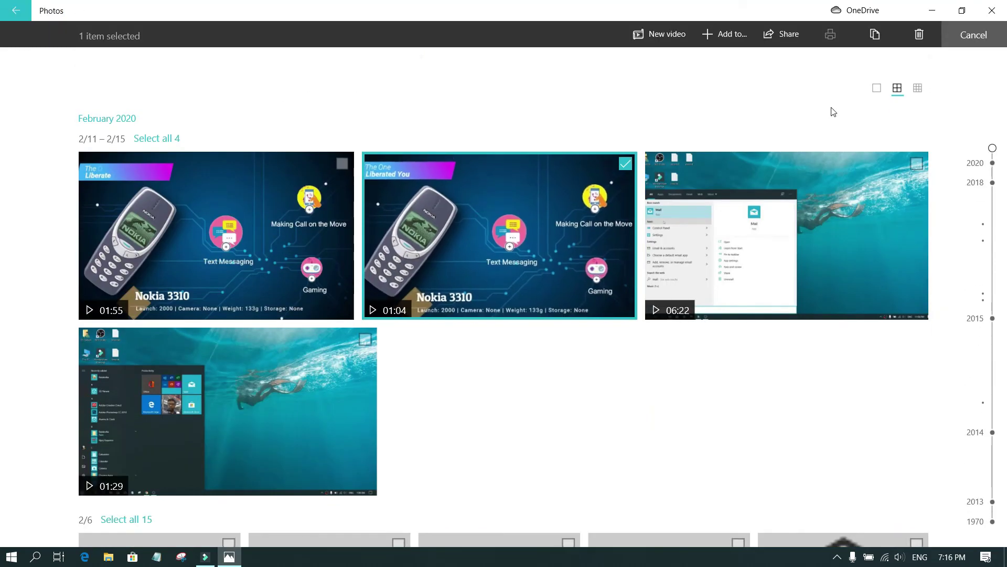
click(784, 35)
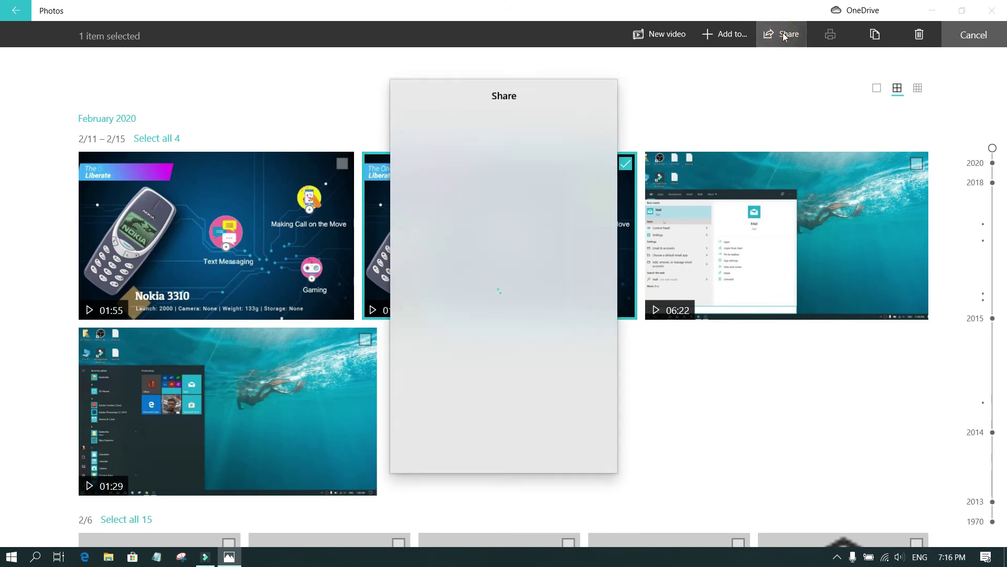